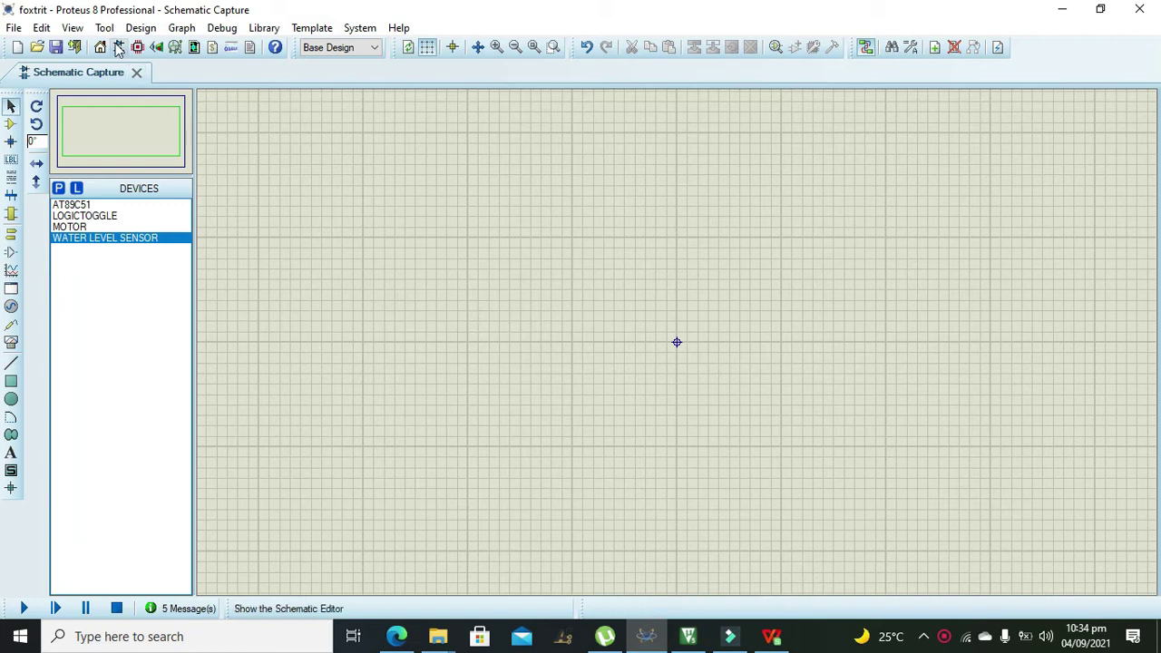
Add the AT89C51 from the parts library and place it near the sheet centre as U1
left_click(13, 127)
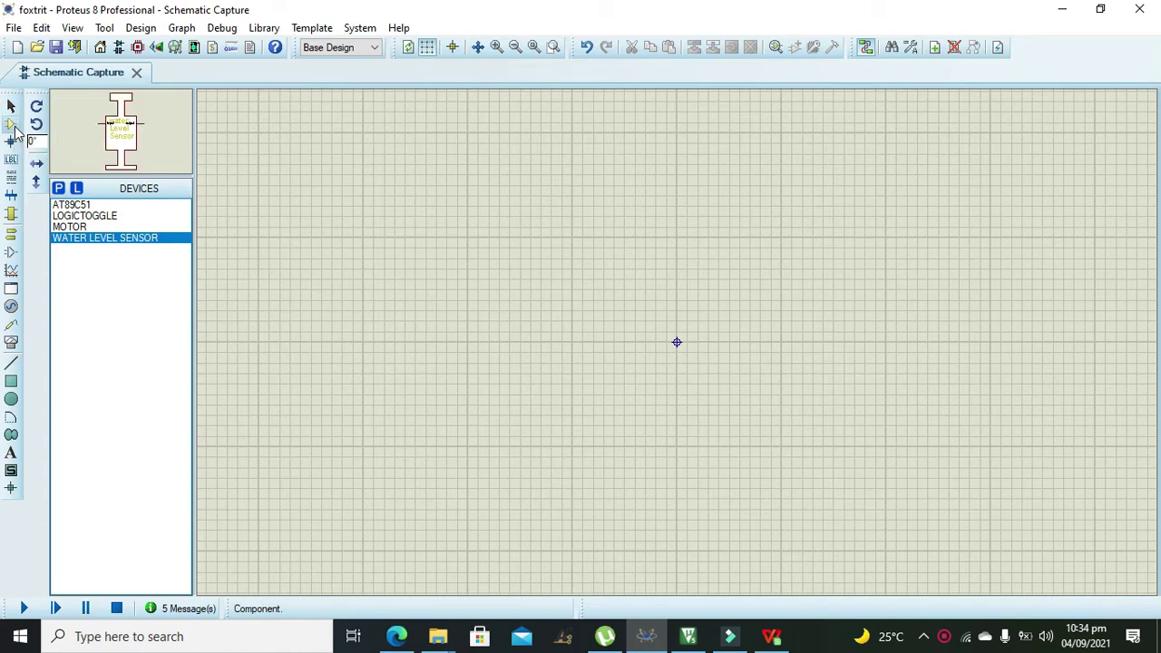
left_click(59, 189)
type("89")
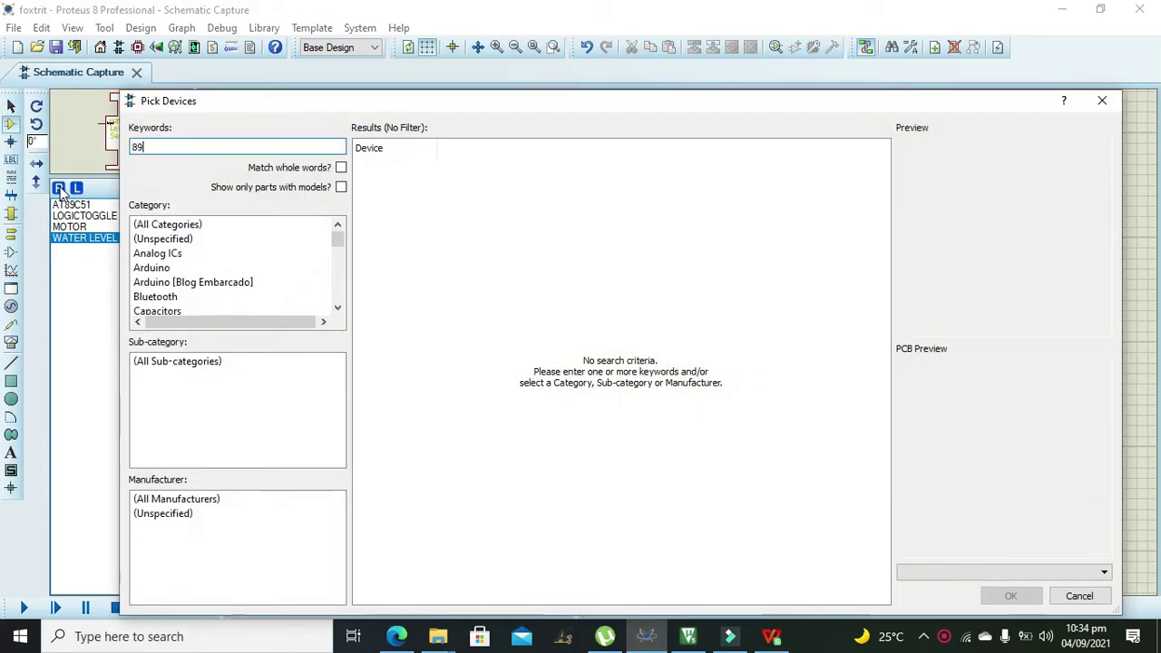
type("c51")
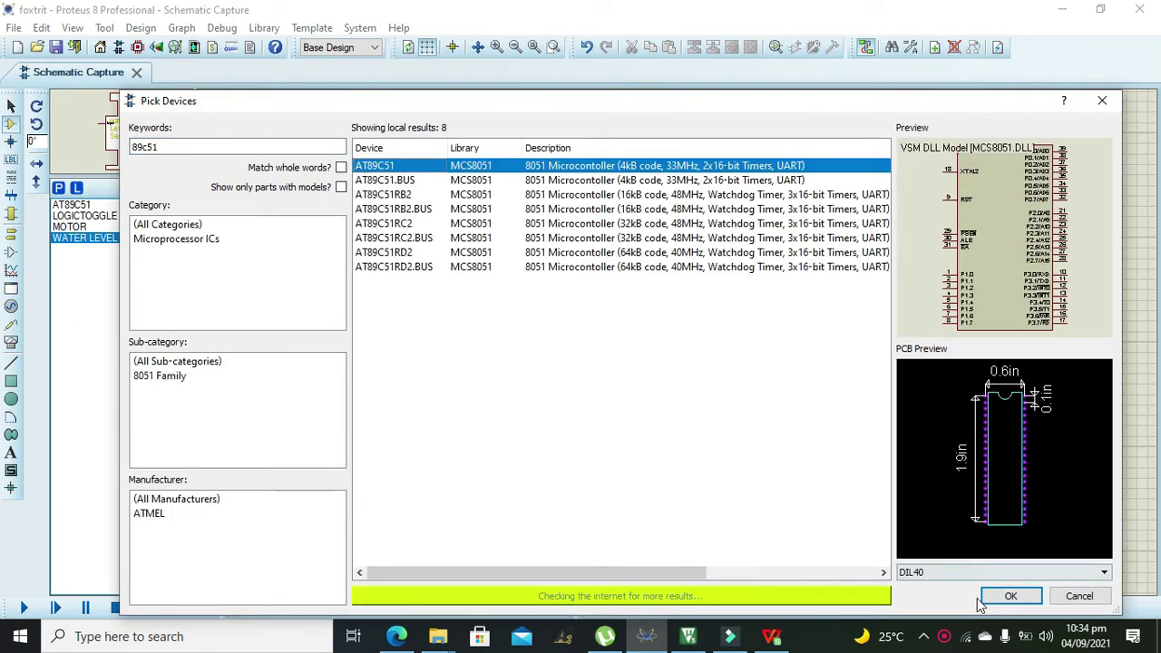
left_click(1009, 594)
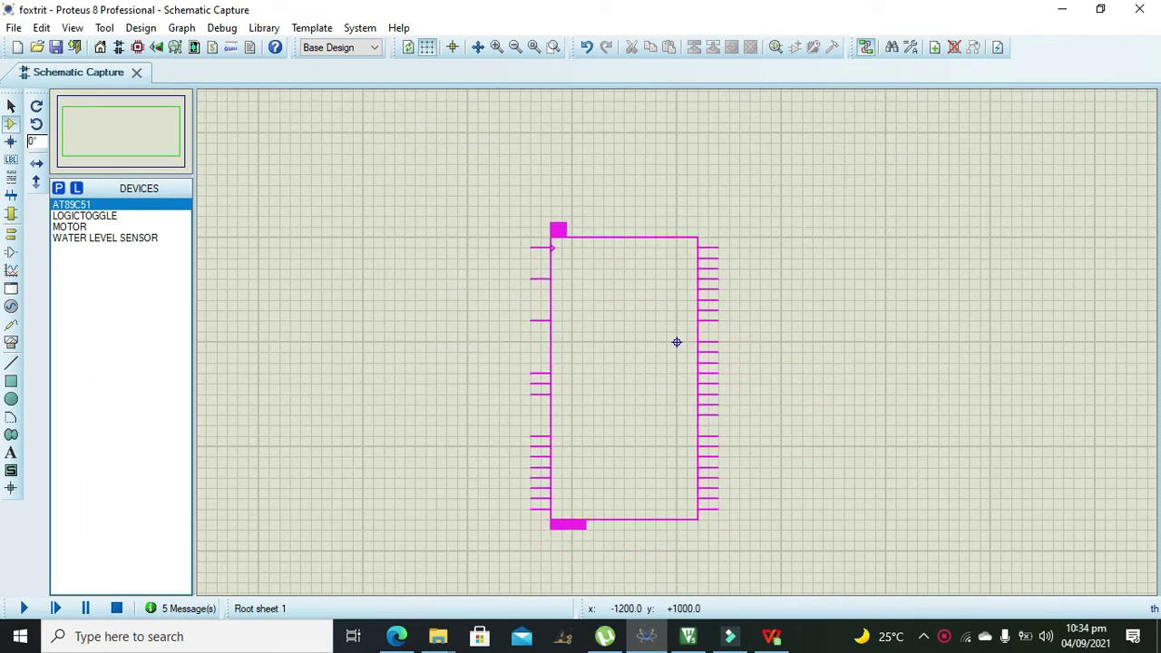
left_click(624, 368)
left_click_drag(594, 284, 592, 273)
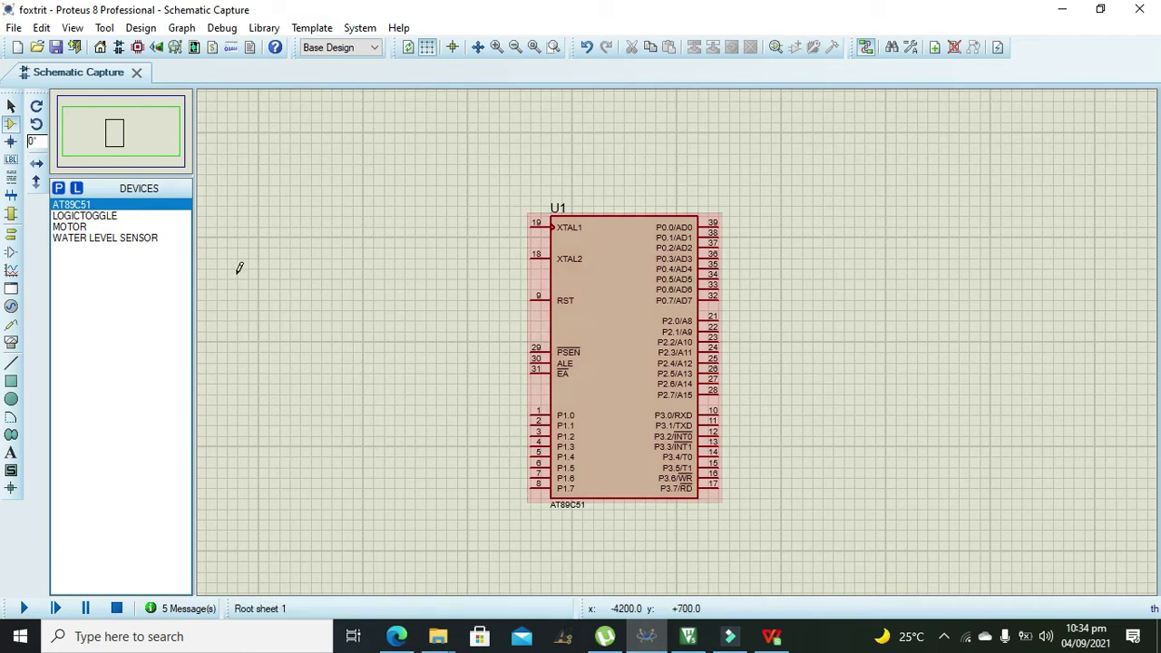
Add the WATER LEVEL SENSOR part and place it to the left of U1
left_click(58, 189)
type("water level")
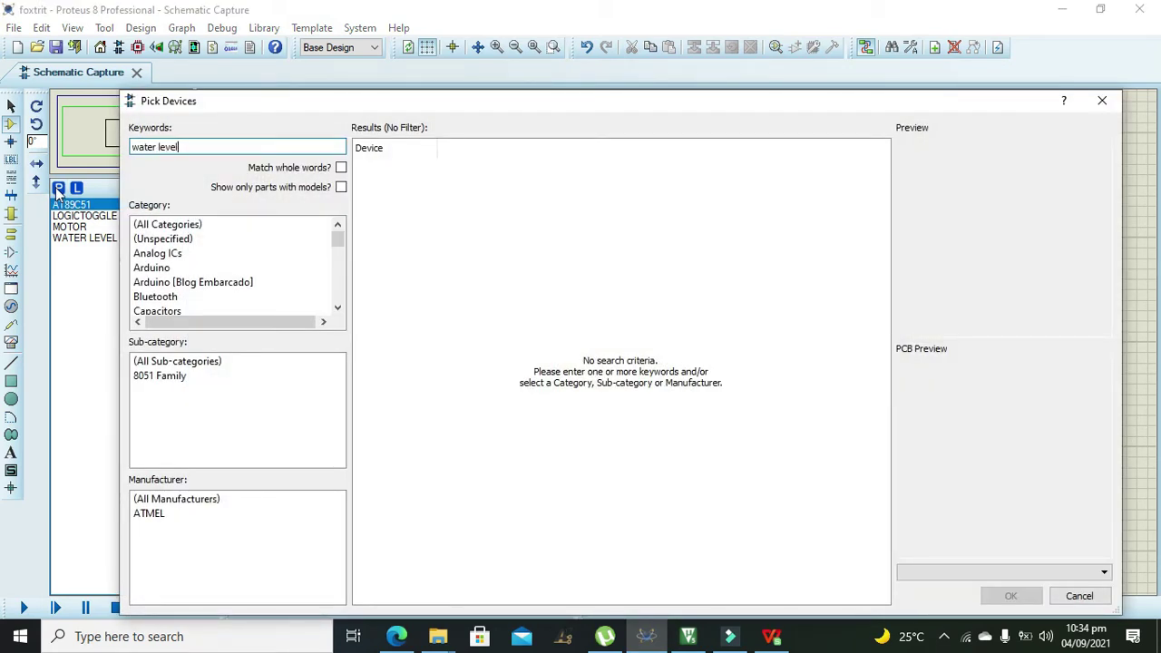
type("sen")
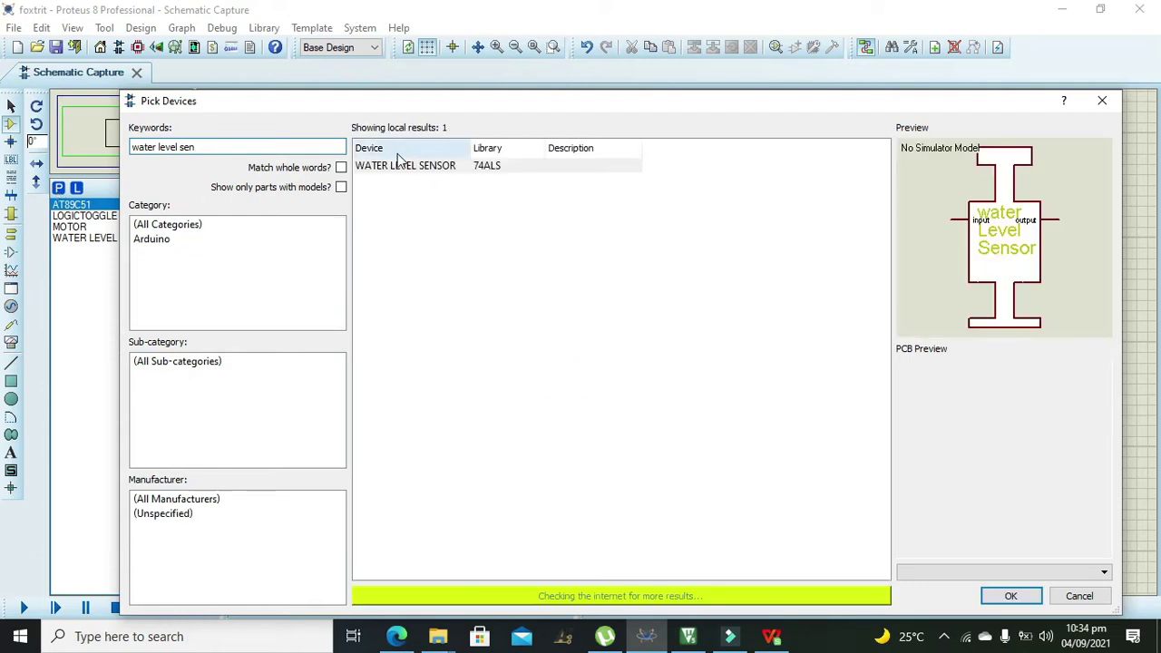
left_click(407, 167)
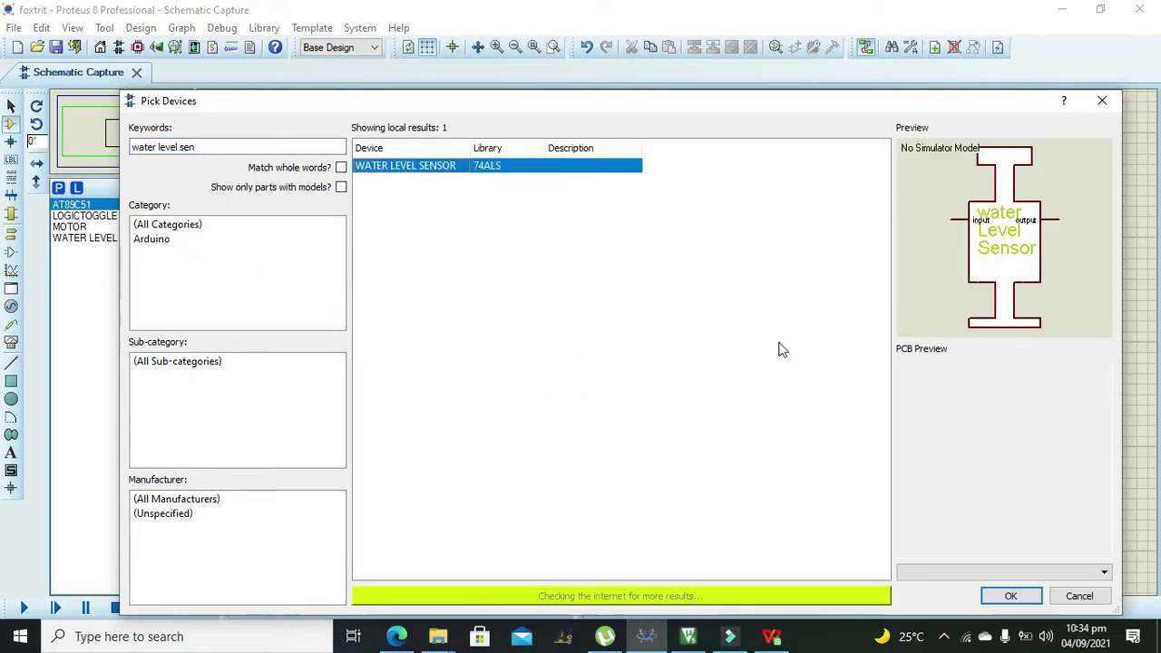
left_click(1010, 596)
left_click(435, 313)
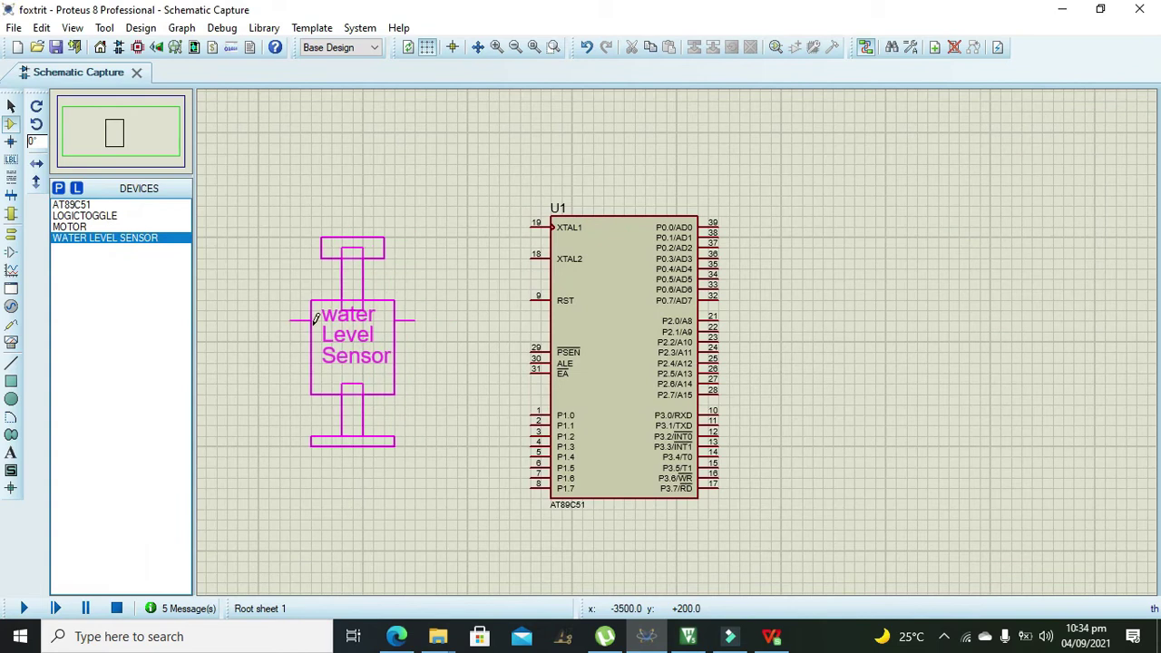
left_click(420, 313)
Wire pin P1.0 to the sensor's output, then tidy the wire and sensor positions
left_click(532, 415)
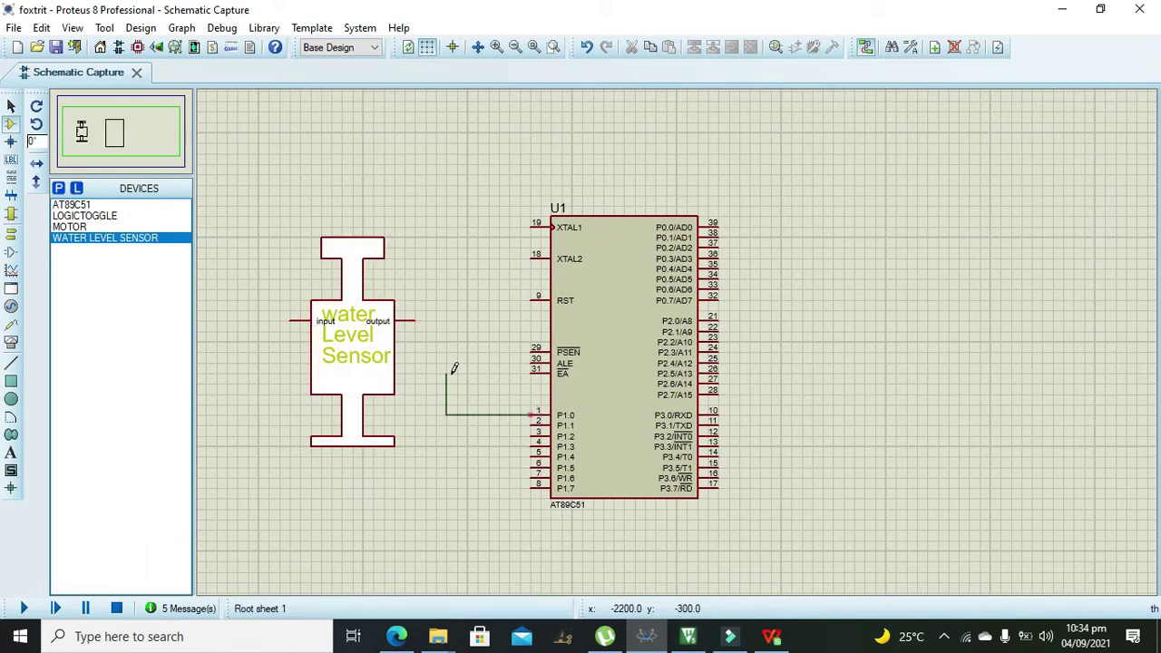
left_click(416, 320)
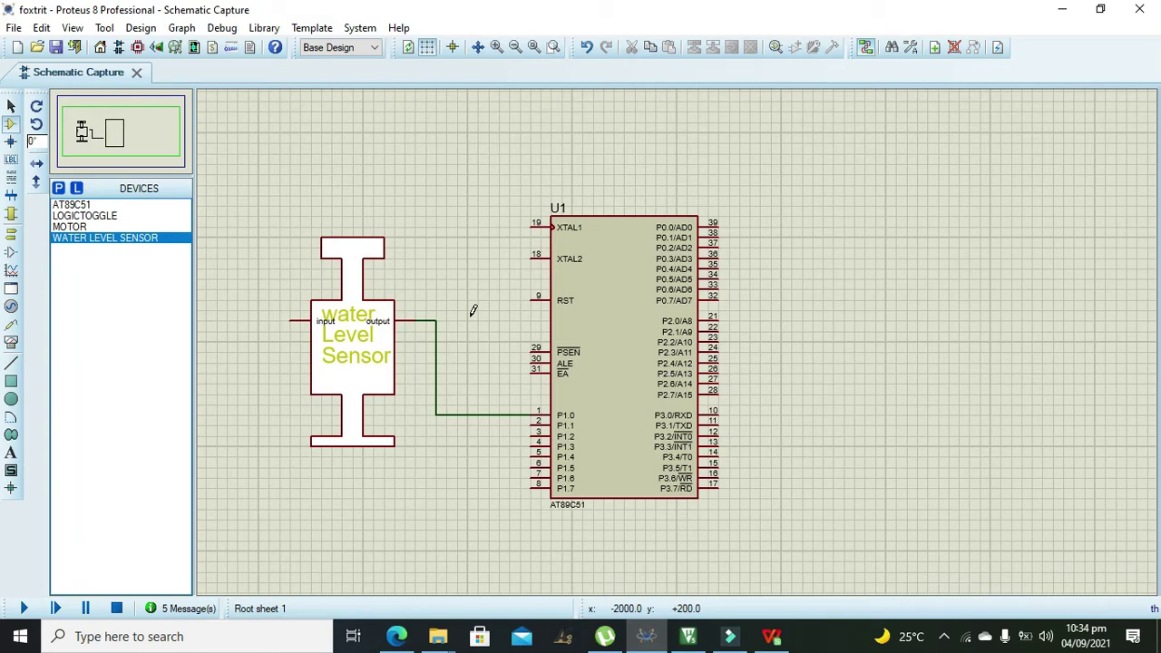
key("Escape")
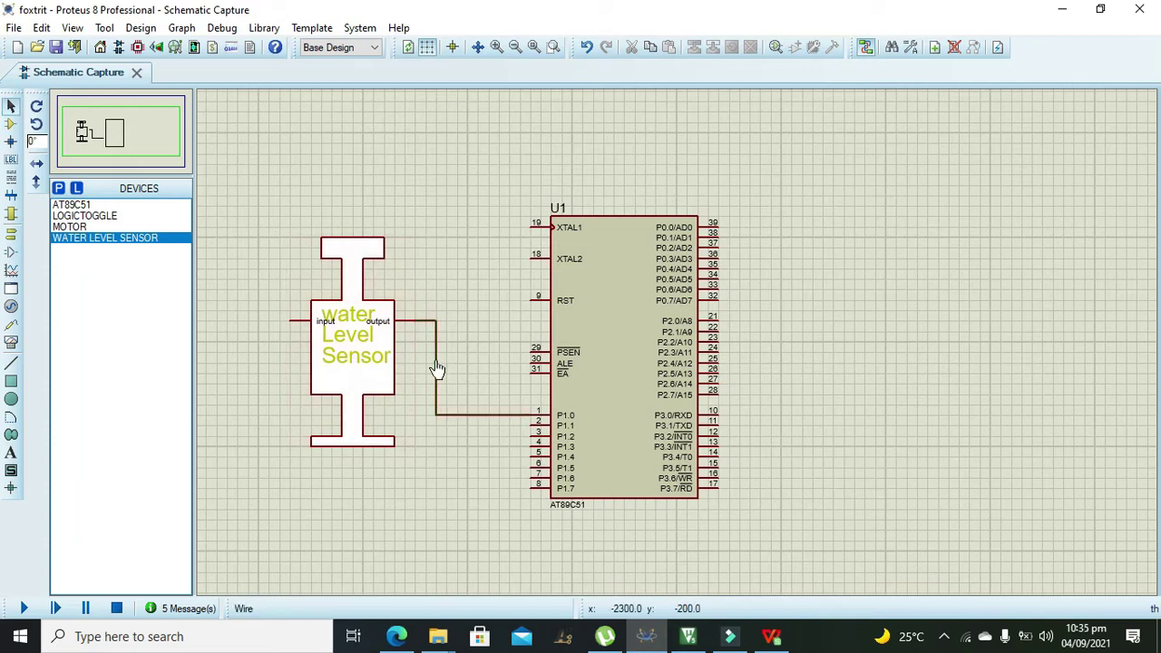
left_click_drag(436, 369, 468, 369)
left_click(388, 354)
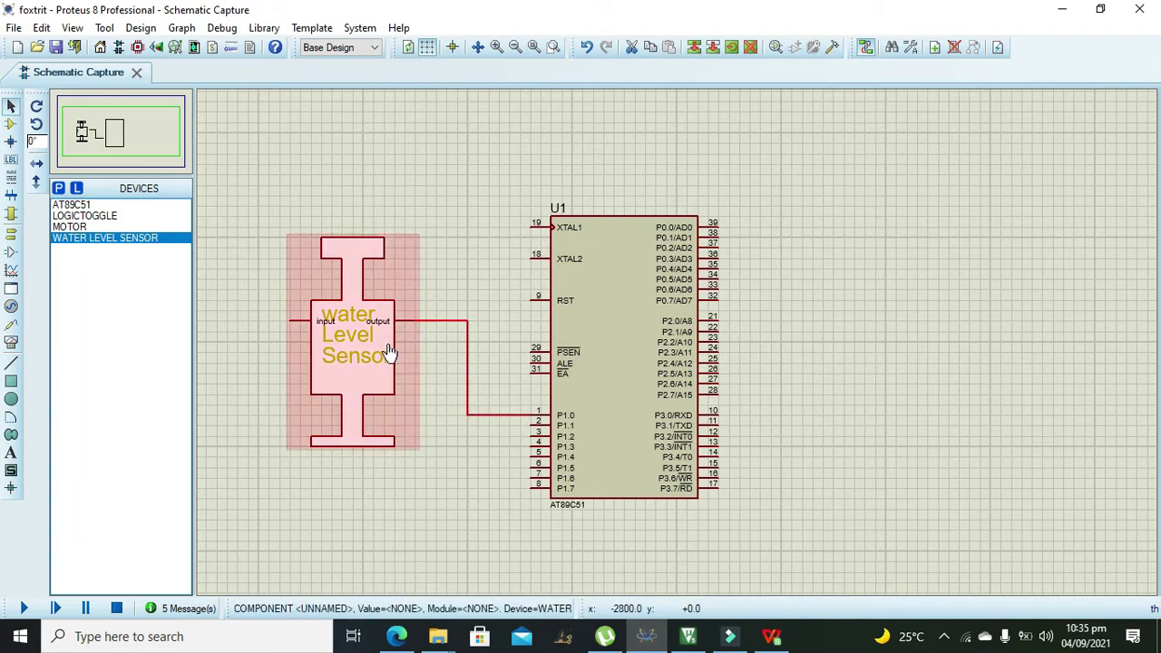
left_click_drag(389, 354, 408, 354)
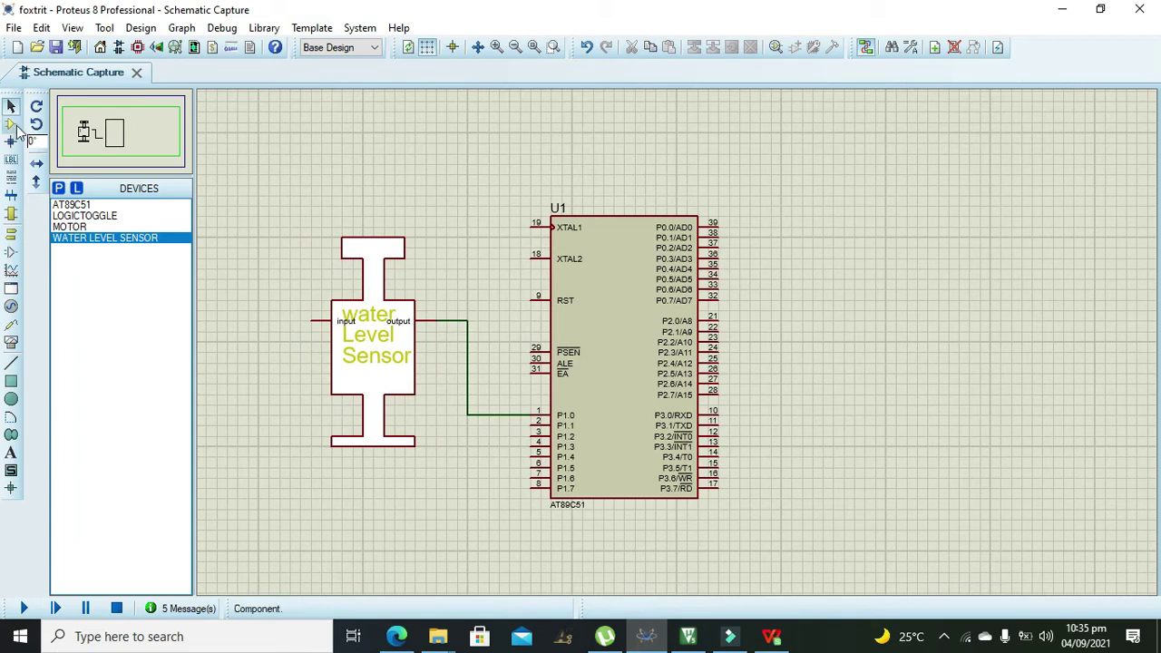
Add a latched LOGICSTATE source from the library and place it on the sensor's input pin
left_click(11, 233)
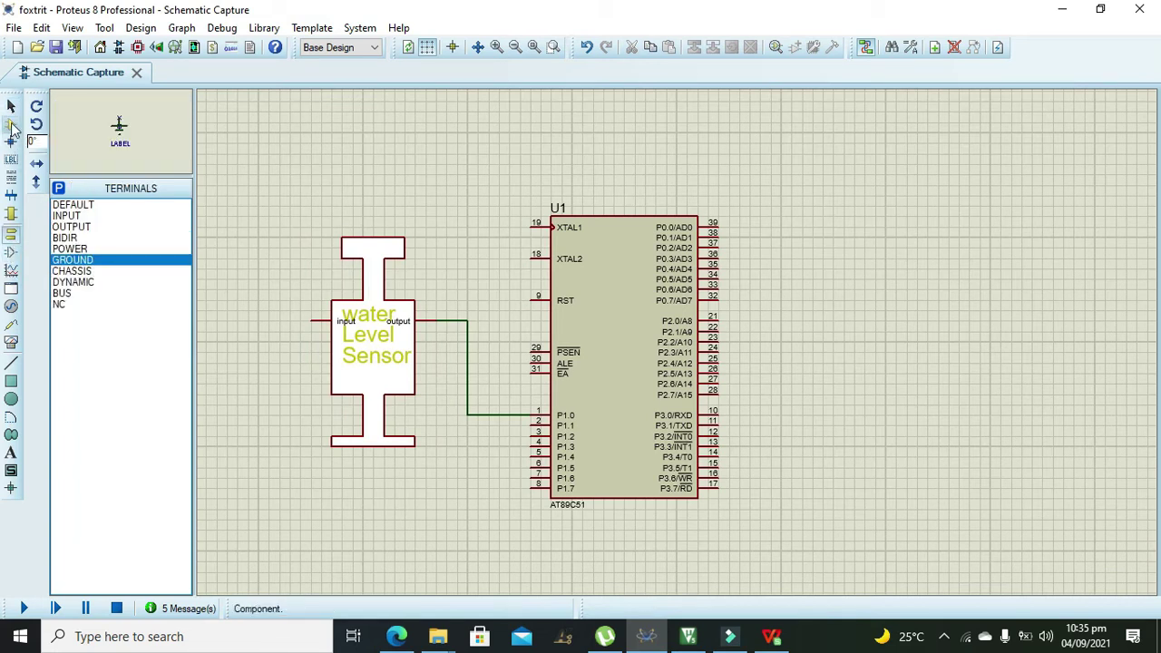
left_click(11, 123)
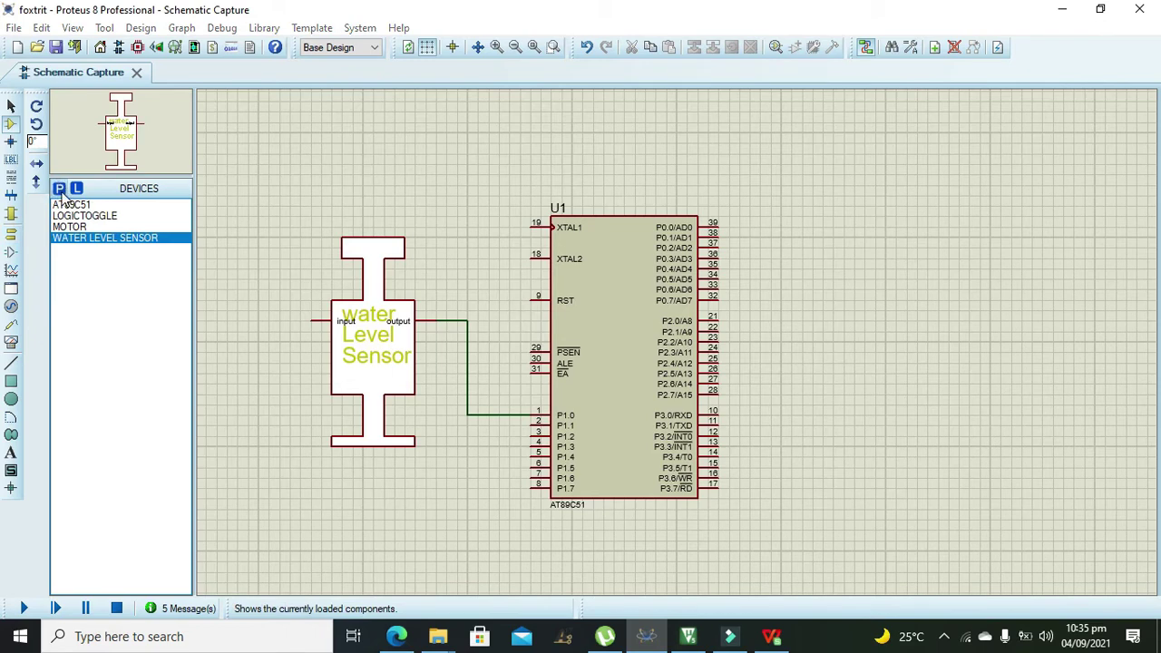
left_click(59, 189)
type("logic to")
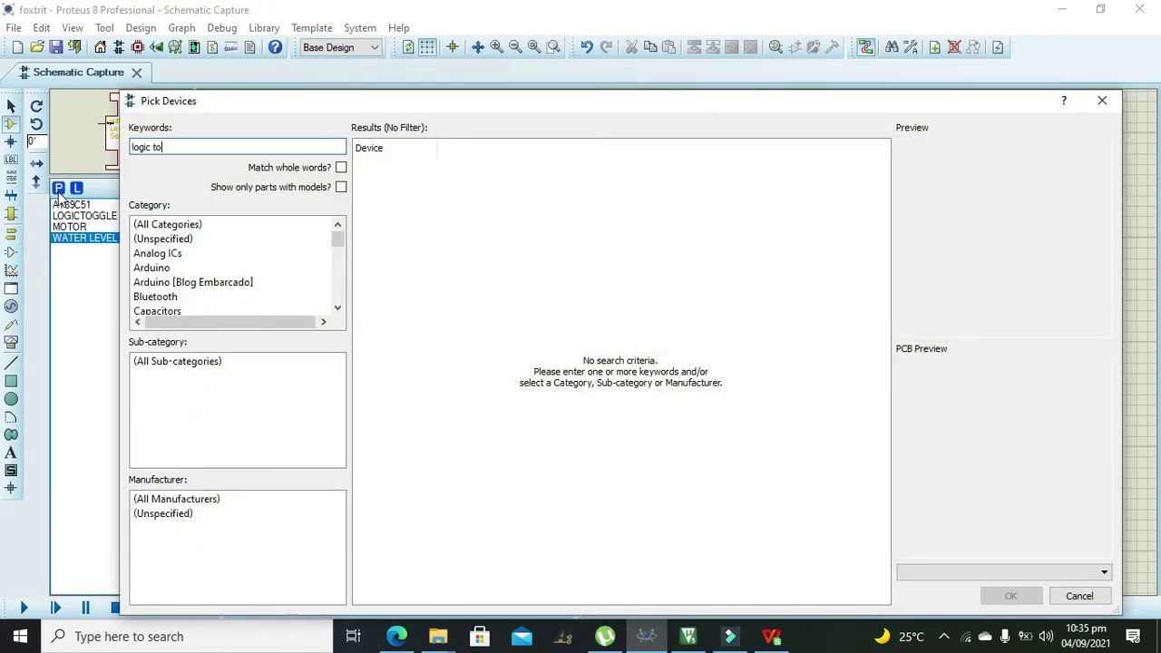
key("BackSpace")
key("BackSpace")
type("state")
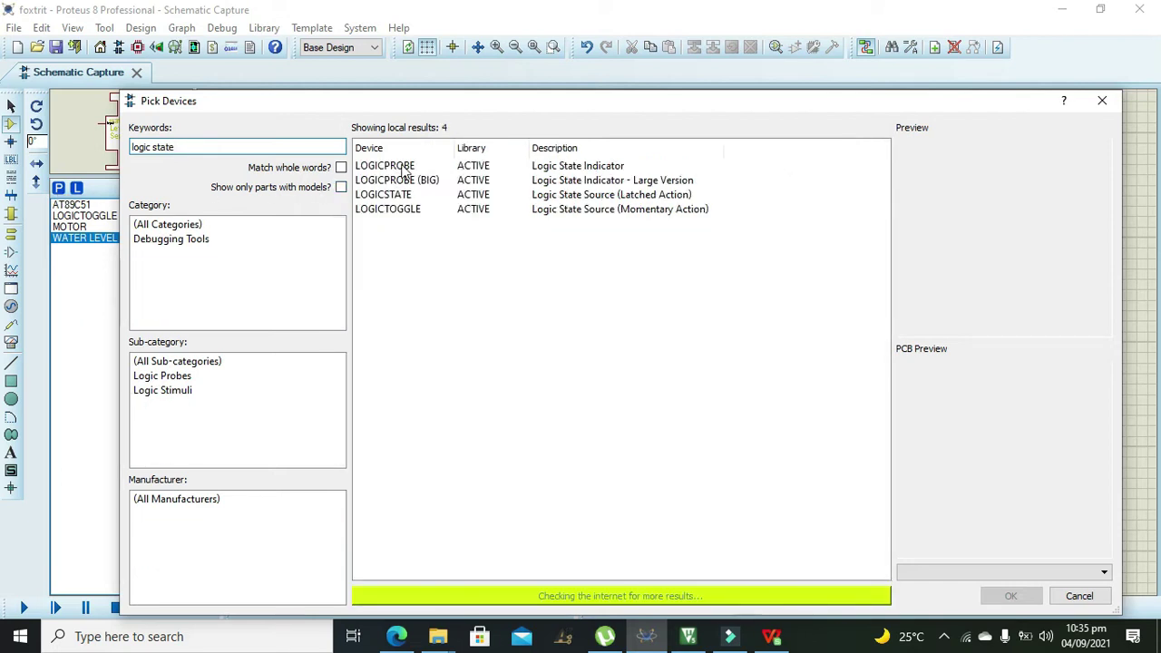
left_click(403, 168)
left_click(406, 195)
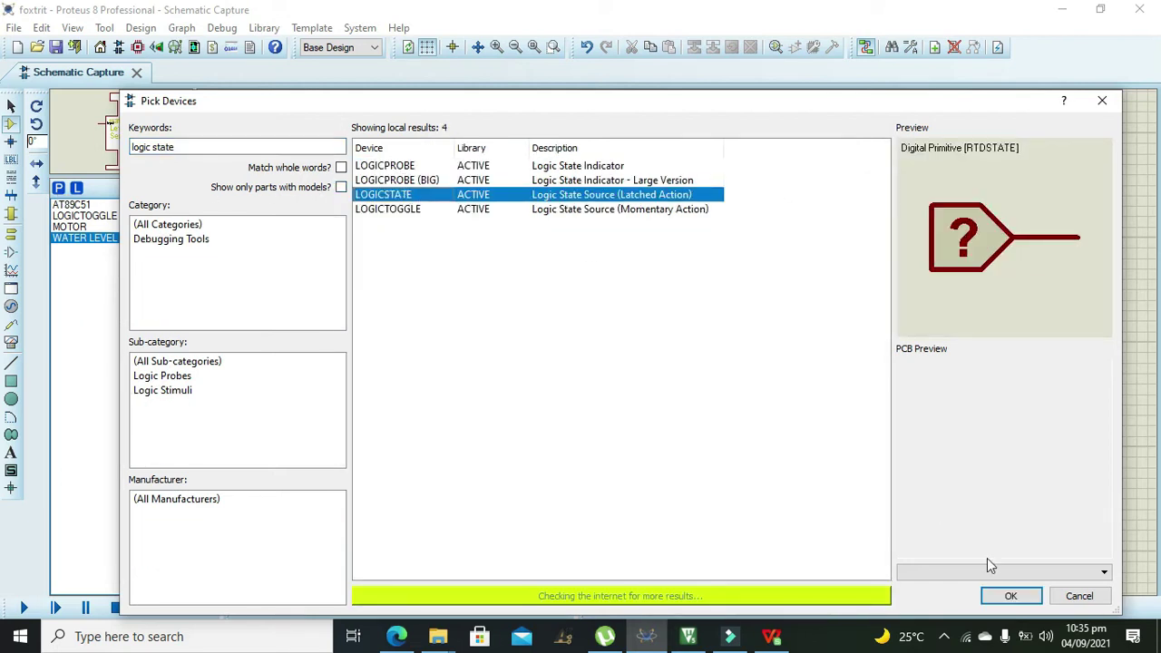
left_click(1010, 596)
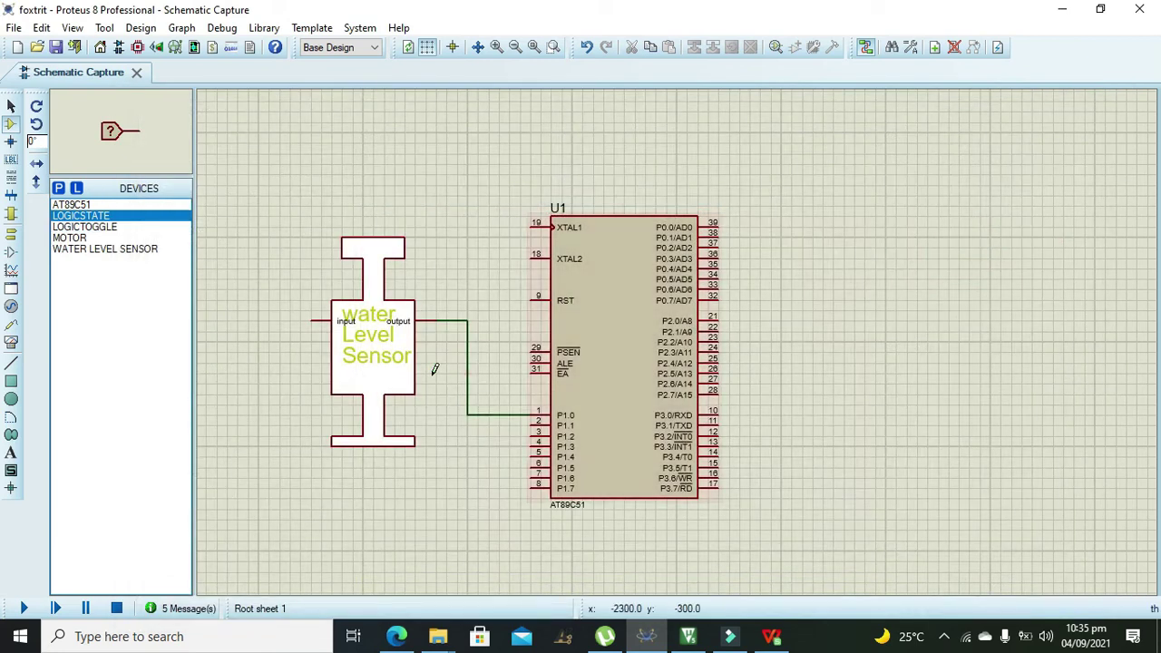
left_click(246, 308)
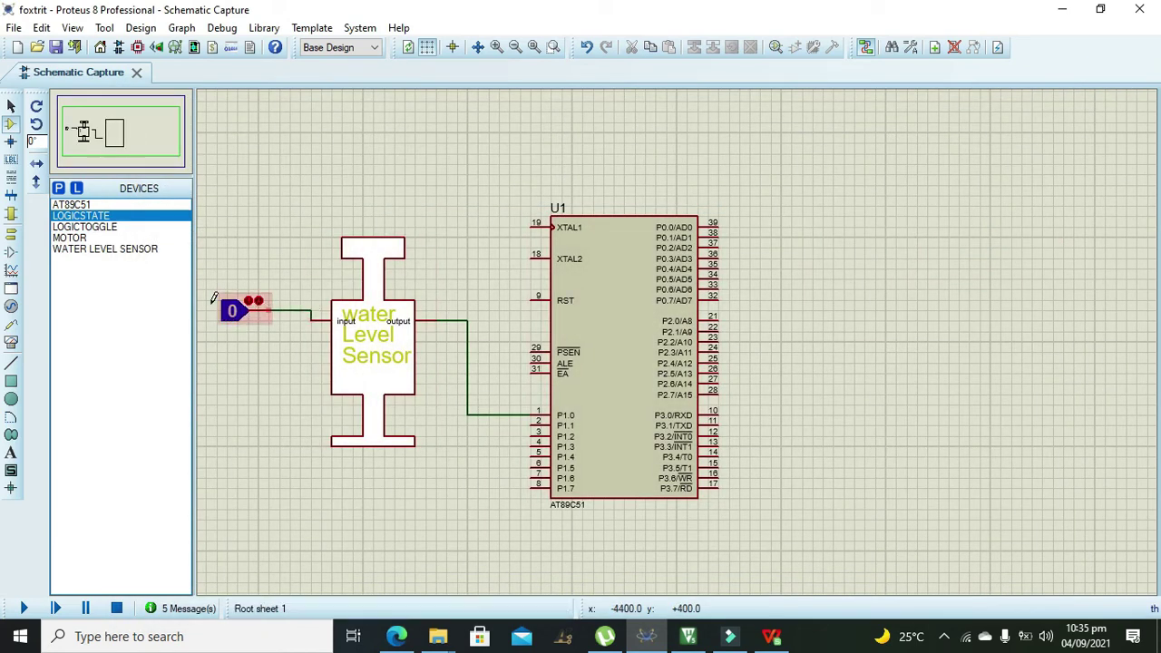
Place a DC MOTOR right of U1 and wire its top pin to P2.0
left_click(58, 187)
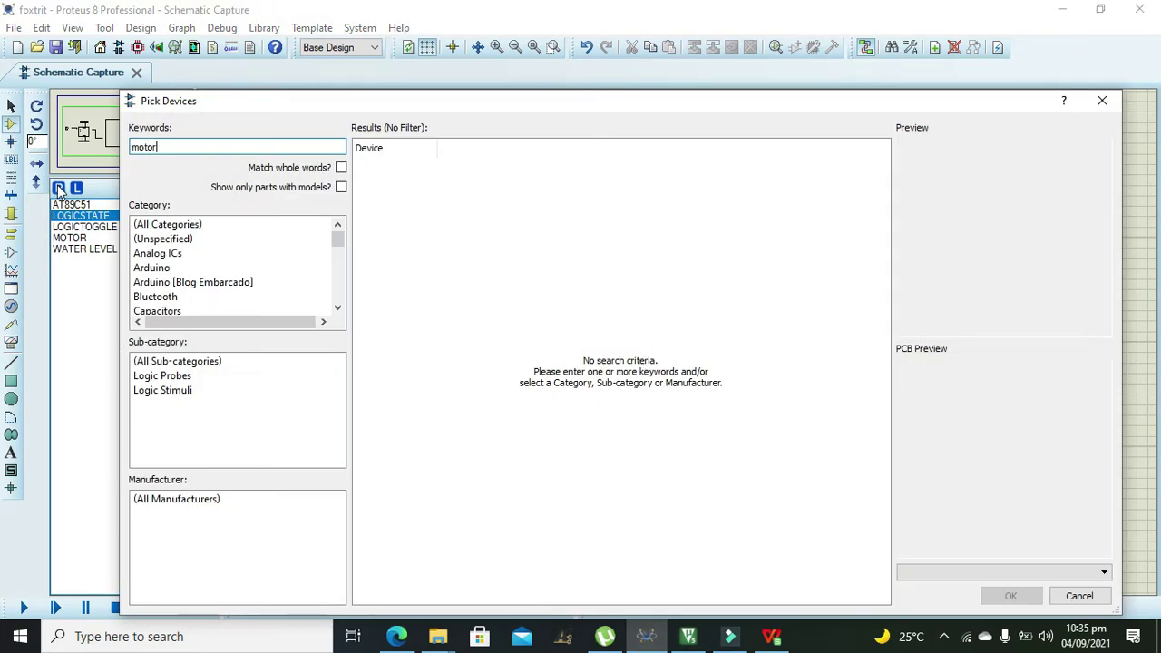
left_click(457, 374)
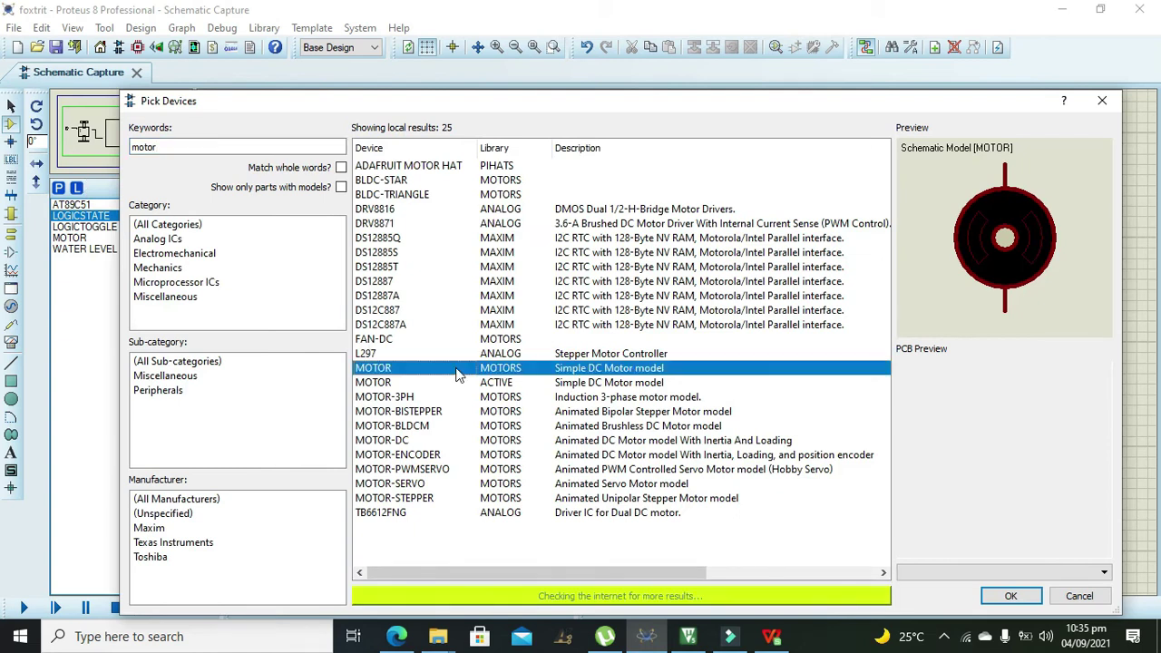
left_click(1010, 595)
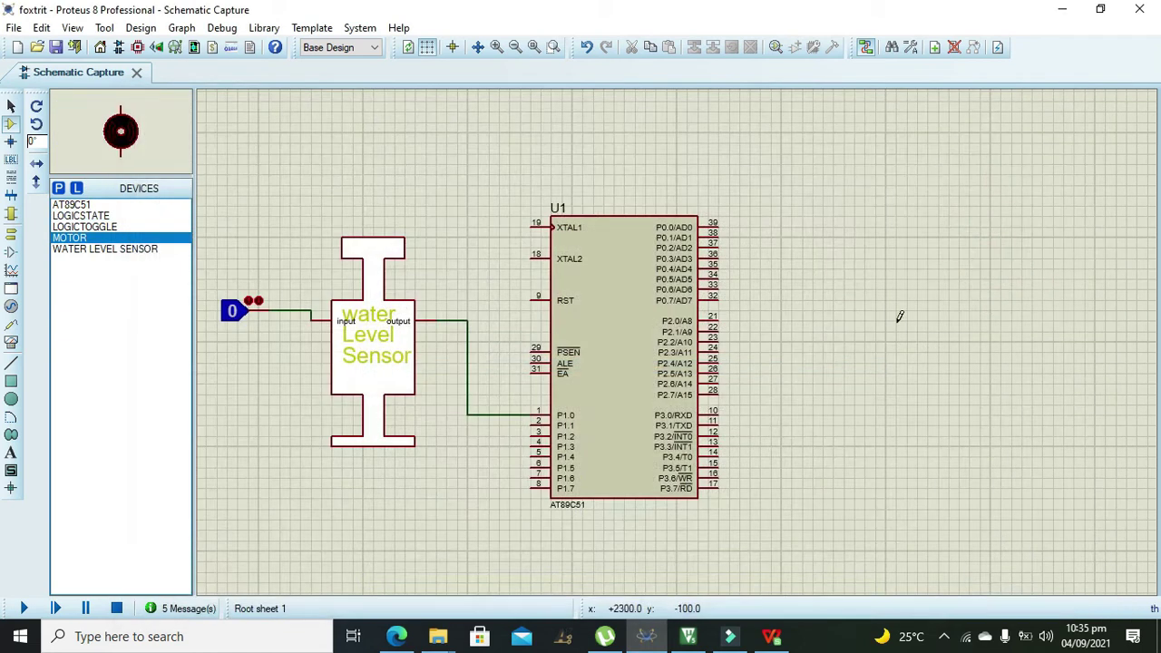
left_click(885, 393)
left_click(885, 361)
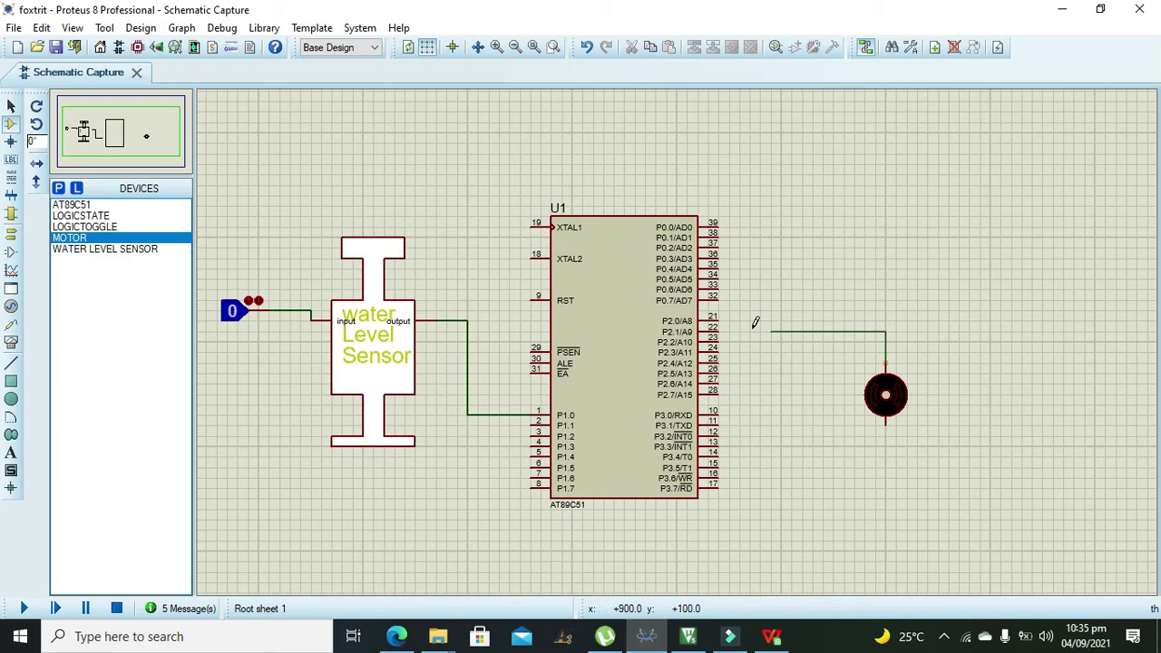
left_click(718, 320)
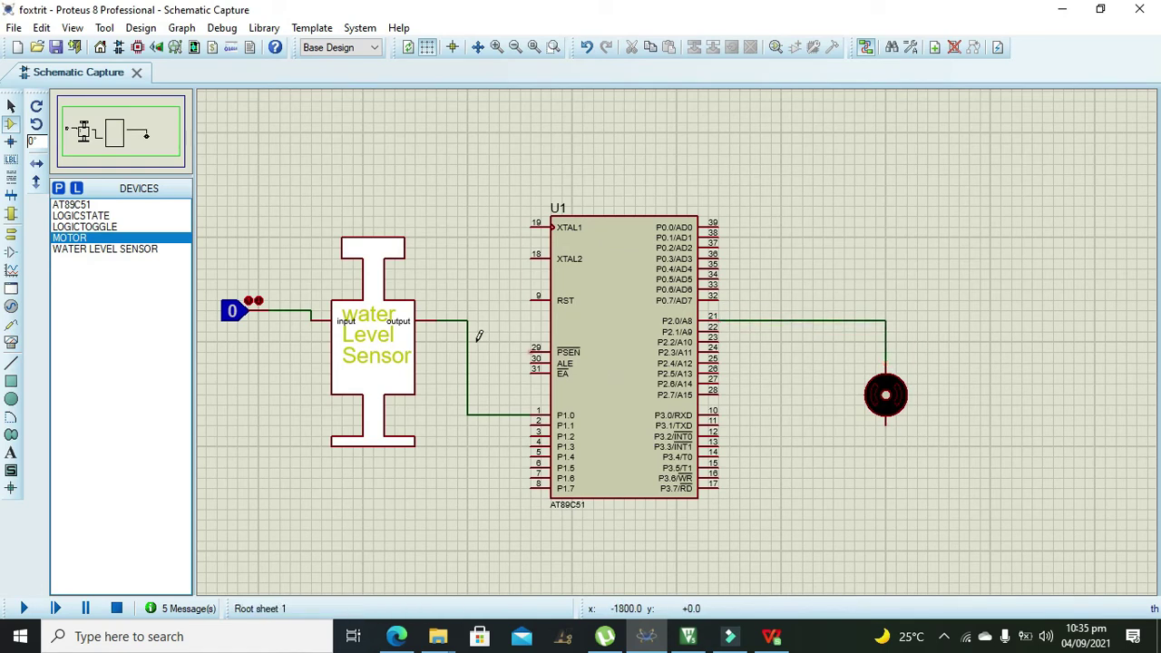
Put a ground terminal below the motor's lower pin
left_click(11, 233)
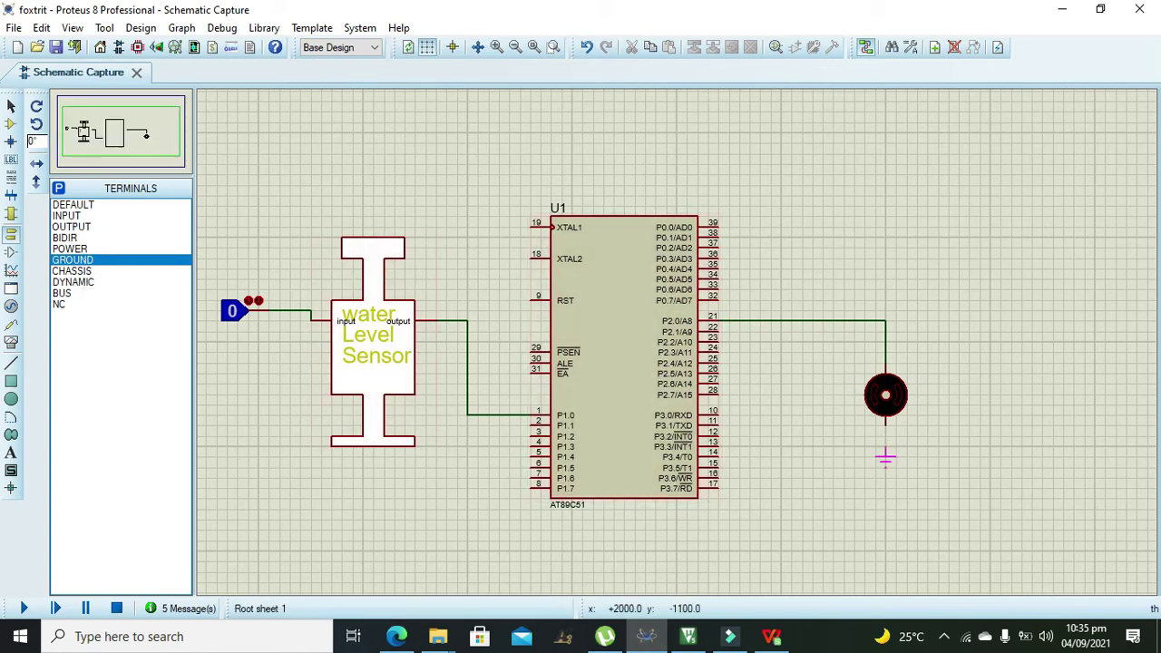
left_click(885, 457)
left_click_drag(427, 187, 207, 194)
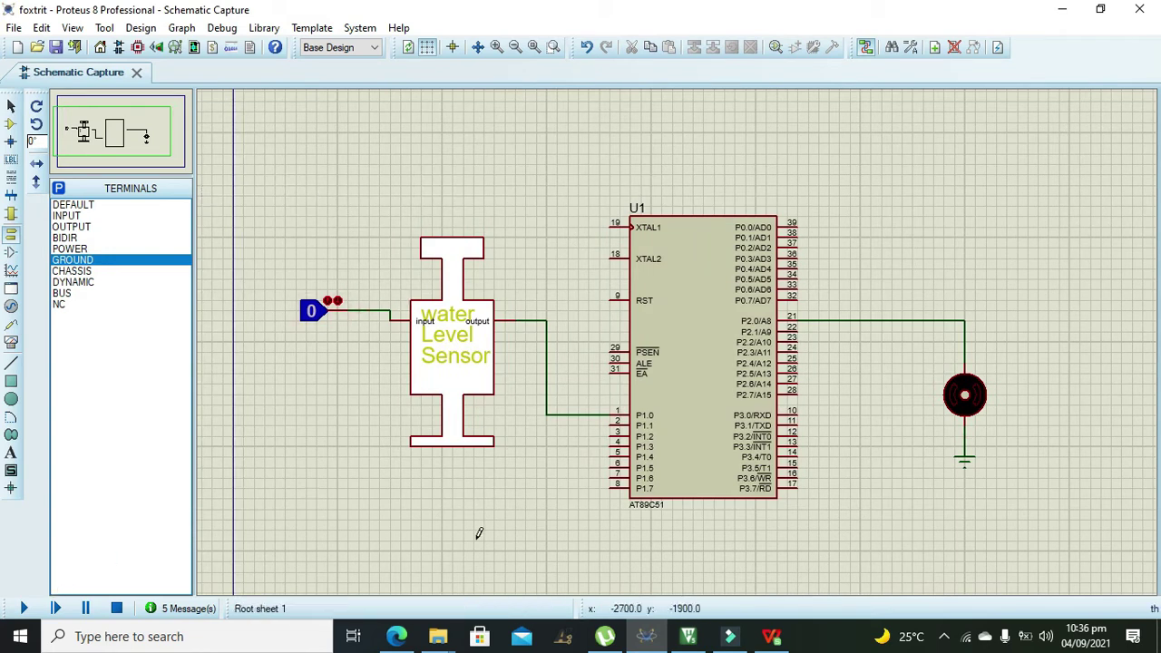
Select the assembly code in Keil, then create a new µVision project named roxen on drive F
left_click(689, 635)
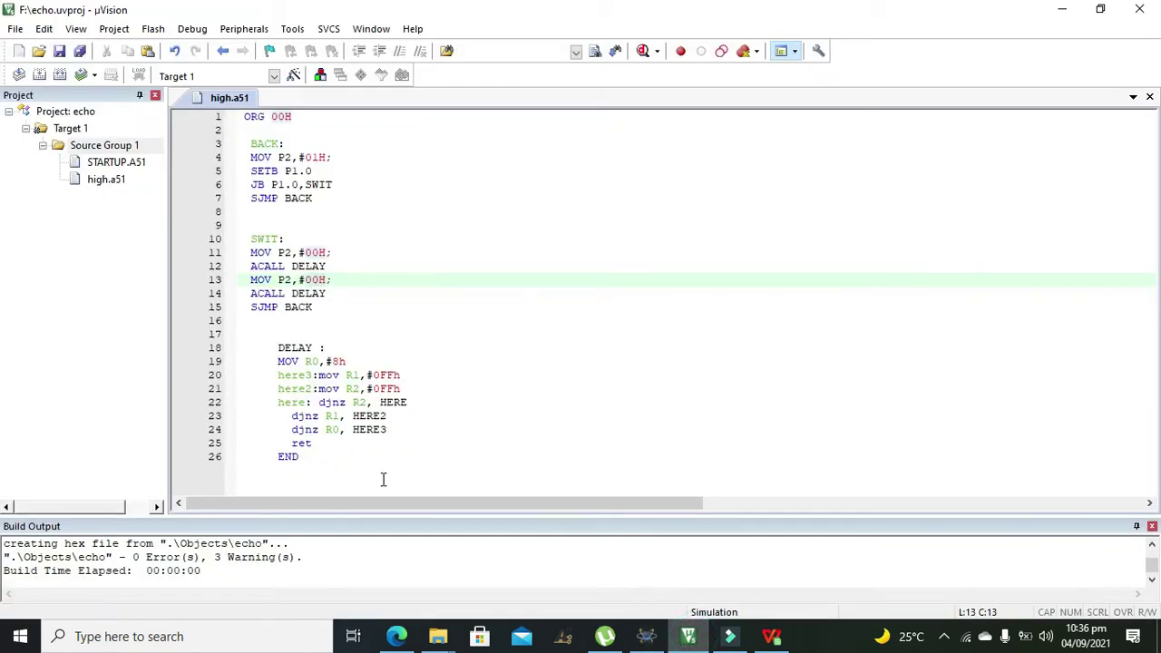
left_click_drag(383, 478, 231, 118)
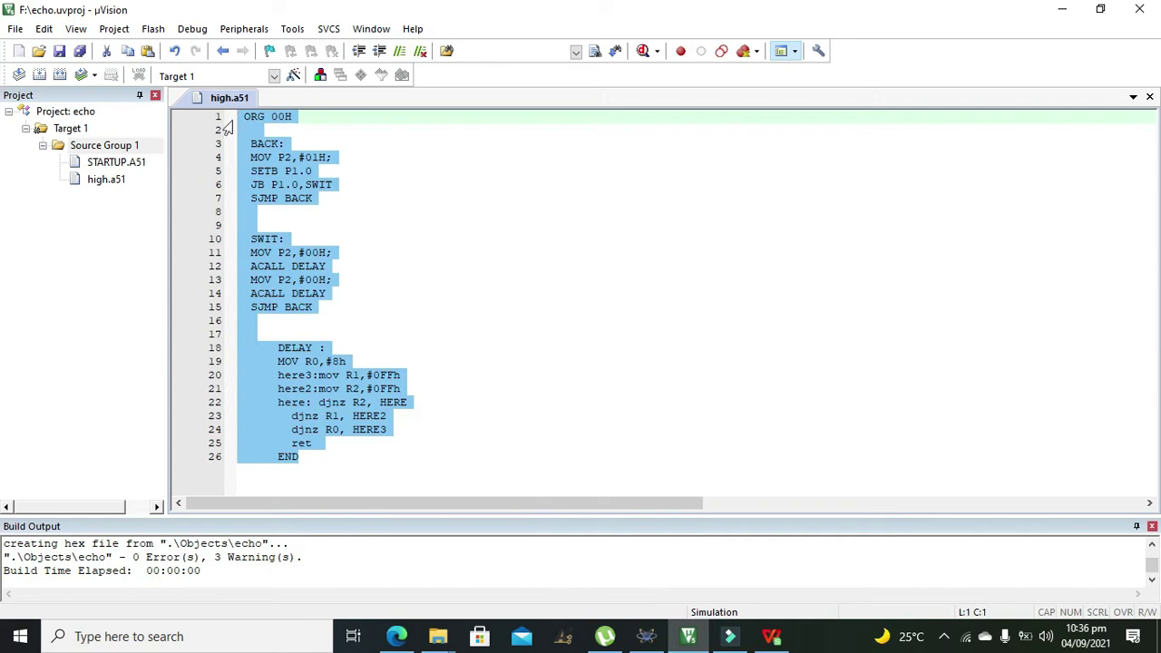
left_click(15, 29)
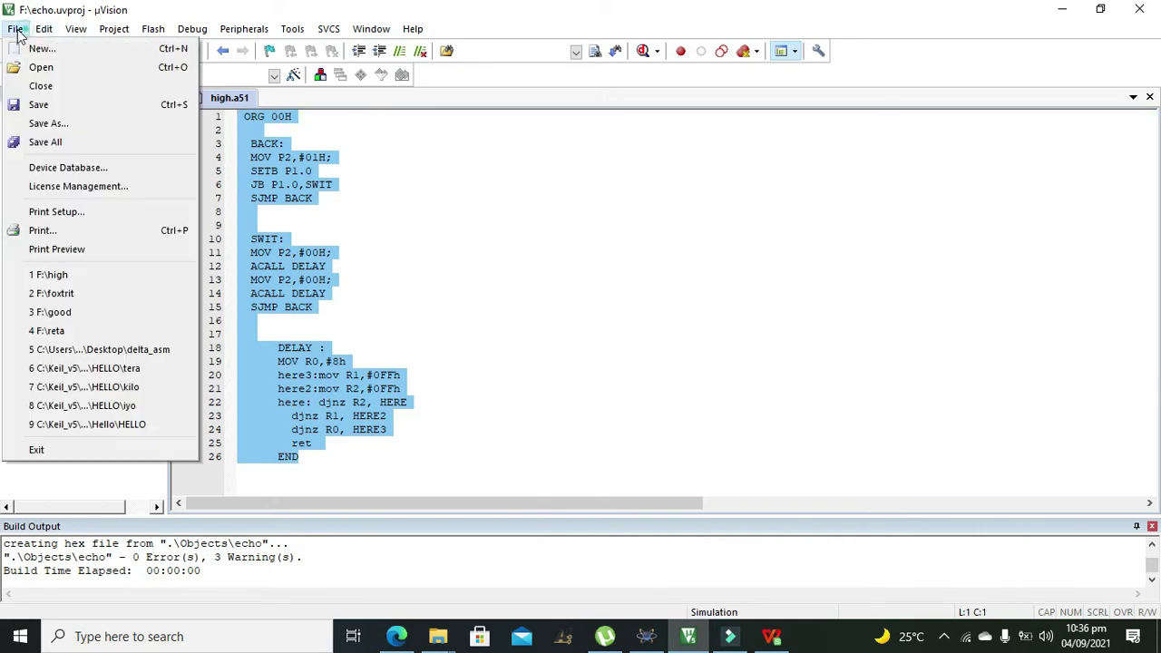
left_click(115, 30)
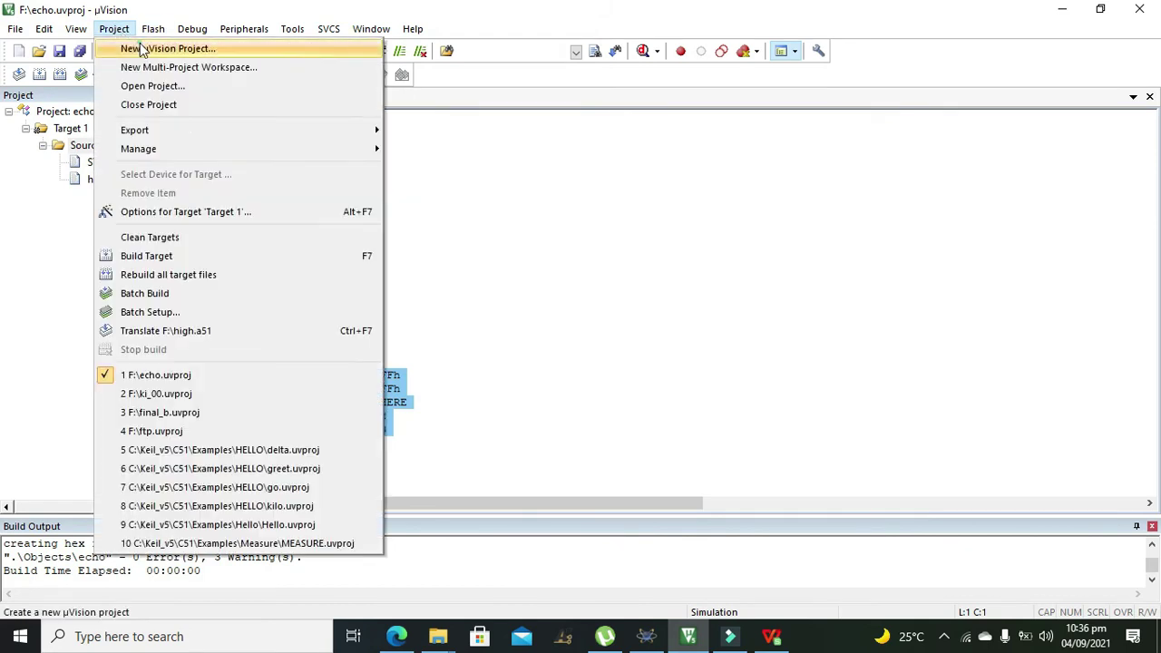
left_click(145, 49)
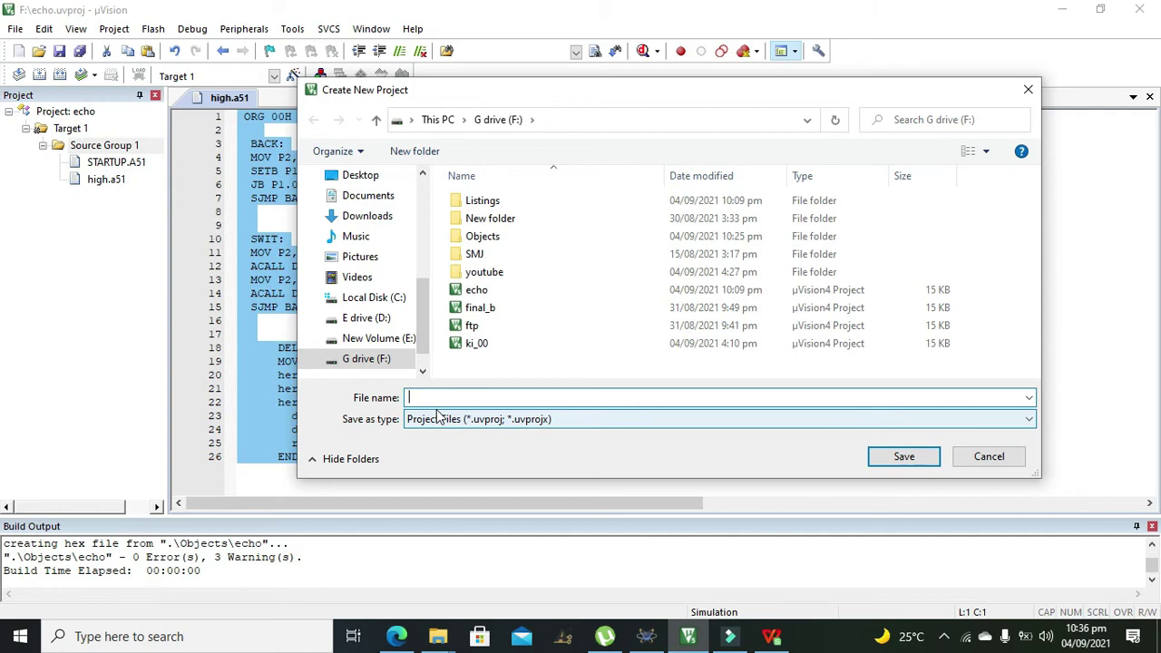
type("roxen")
left_click(902, 461)
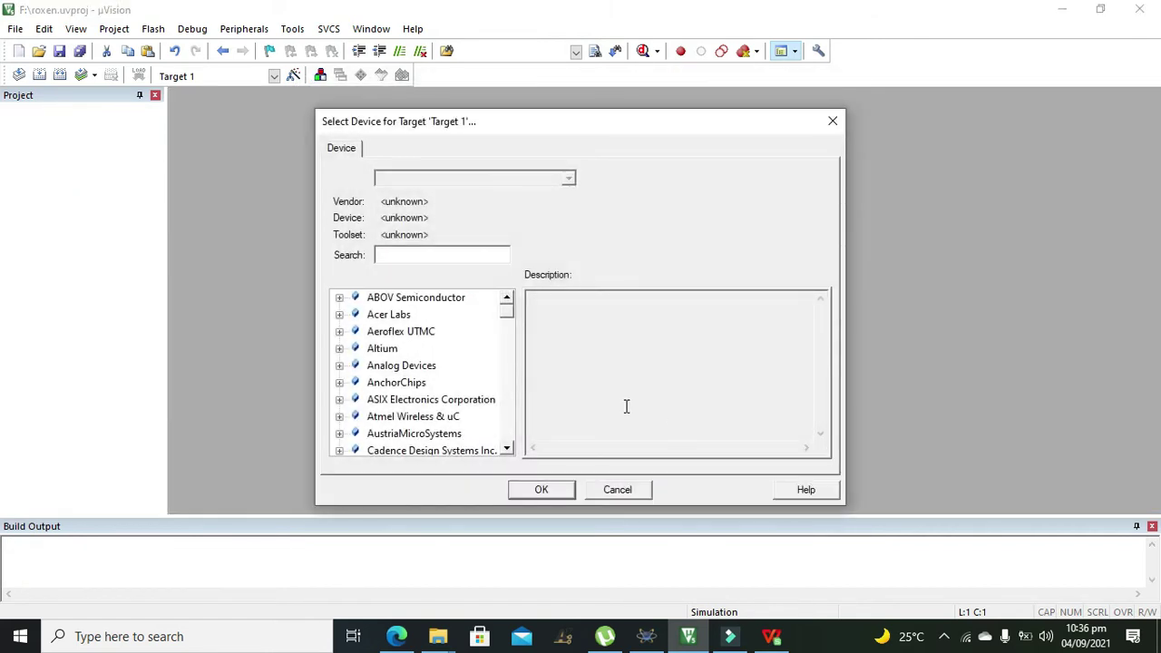
Set the target device to Microchip AT89C51 and accept copying and overwriting STARTUP.A51
type("89c51")
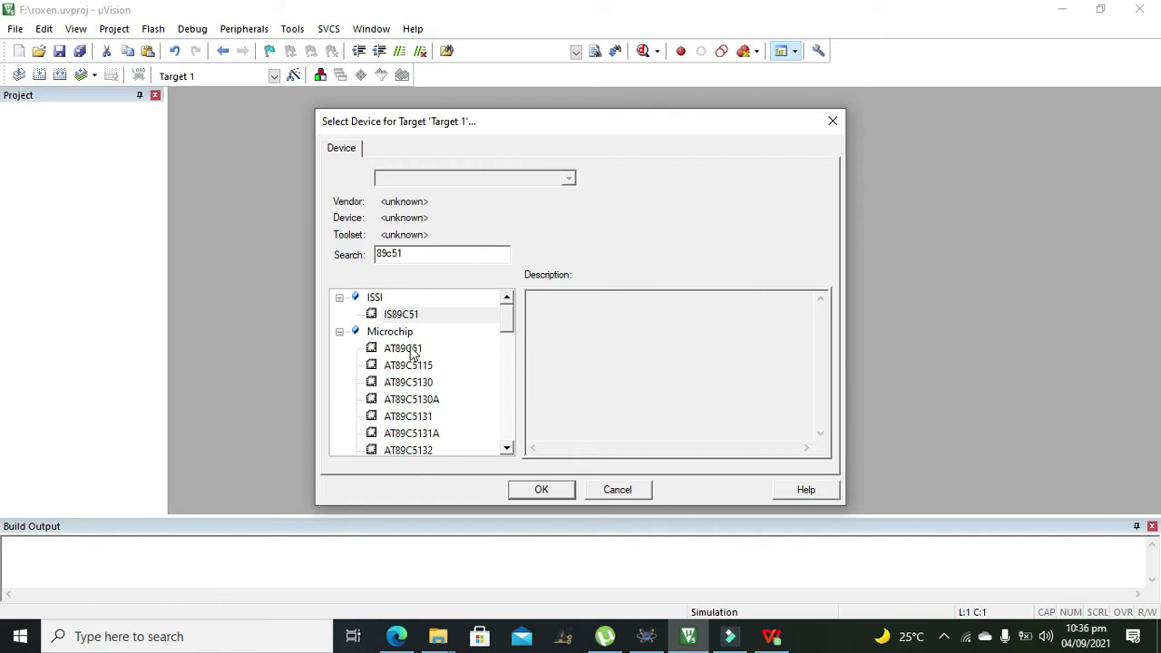
left_click(410, 350)
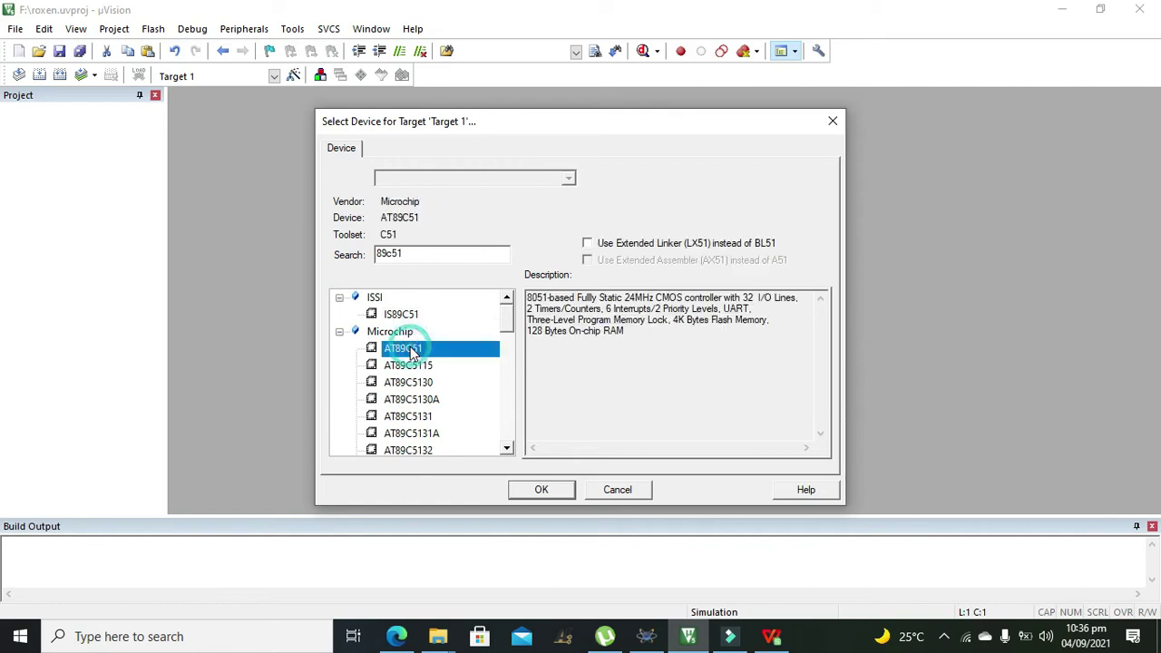
left_click(537, 494)
left_click(639, 355)
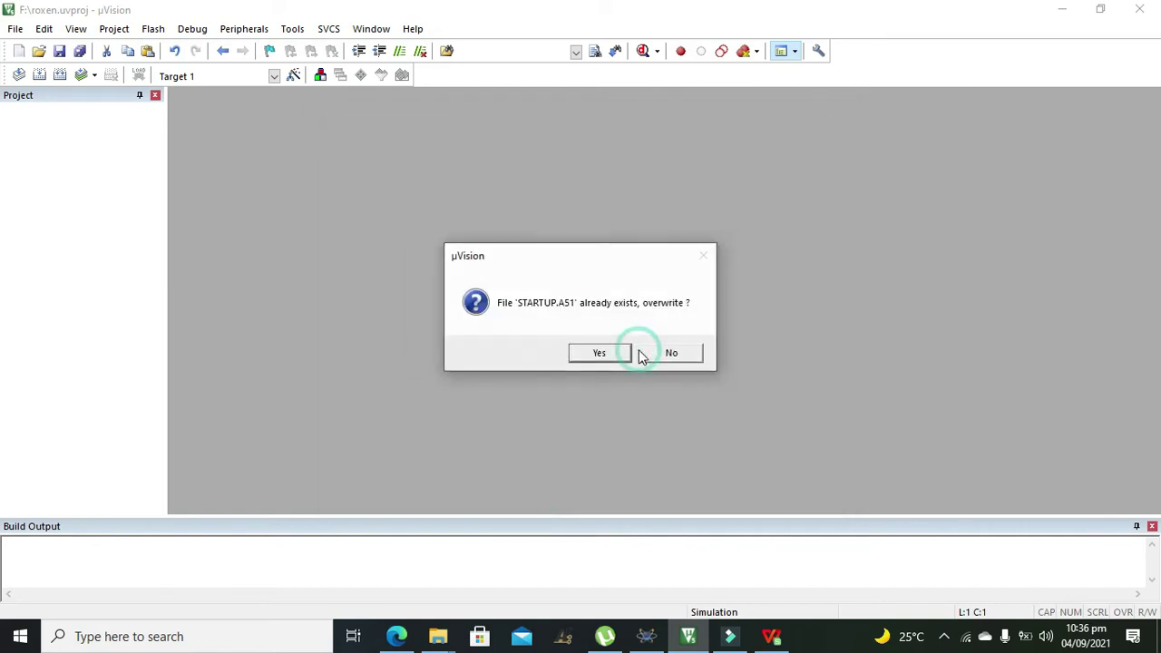
left_click(617, 355)
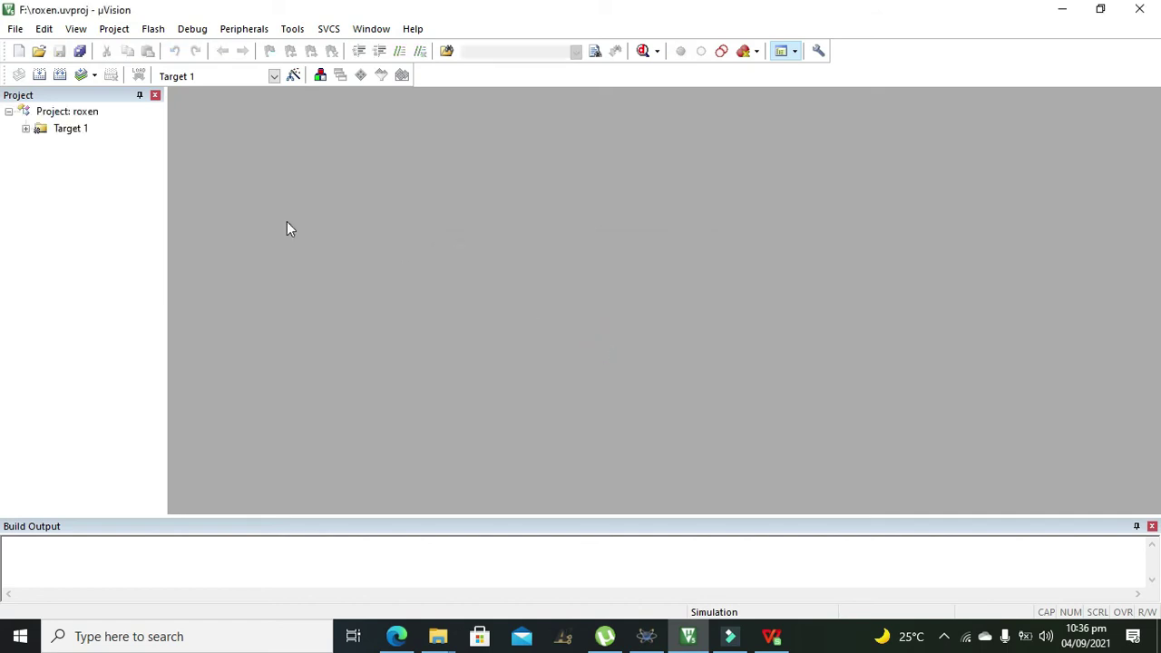
Expand Target 1 to check Source Group 1's contents, then collapse it
left_click(25, 129)
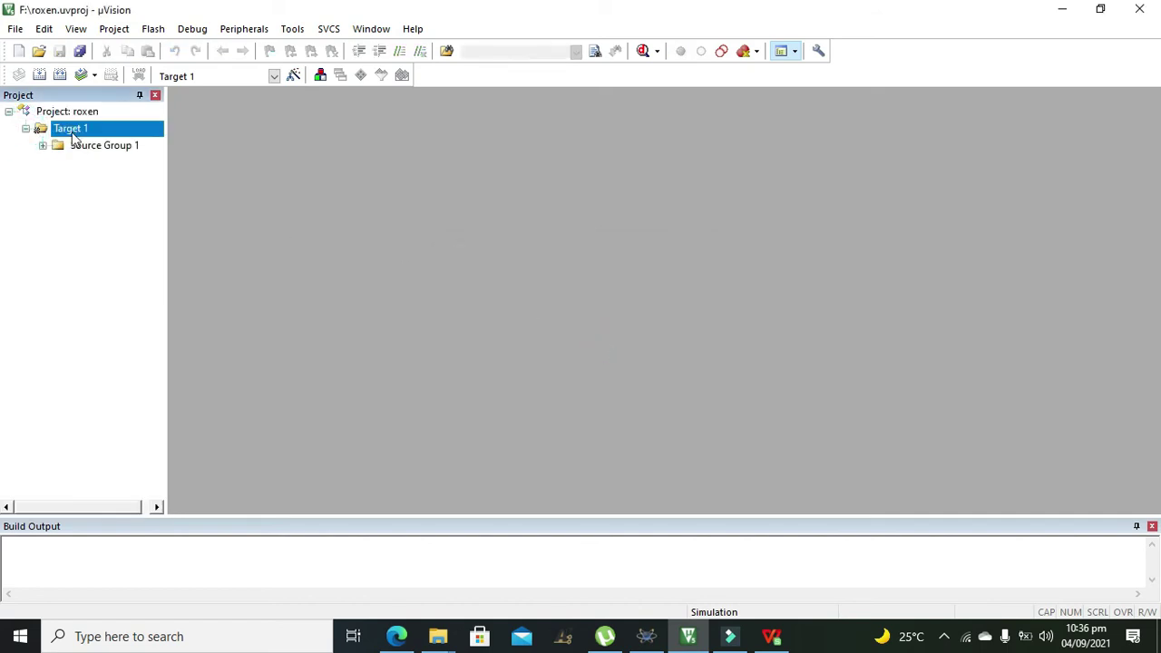
left_click(43, 147)
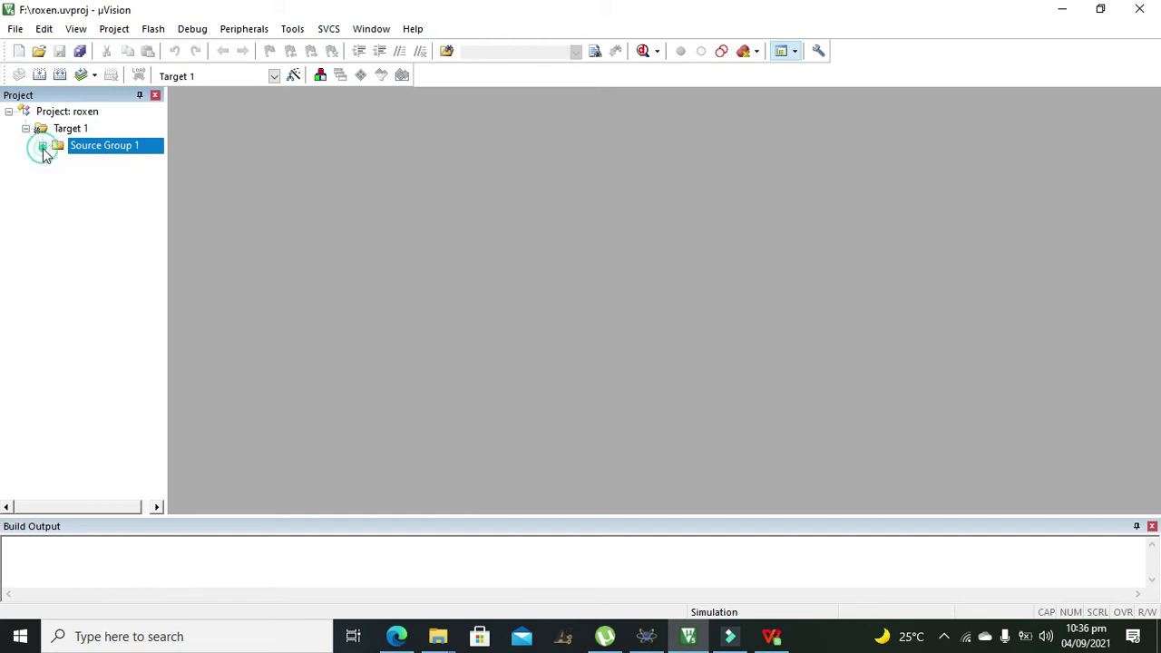
left_click(26, 129)
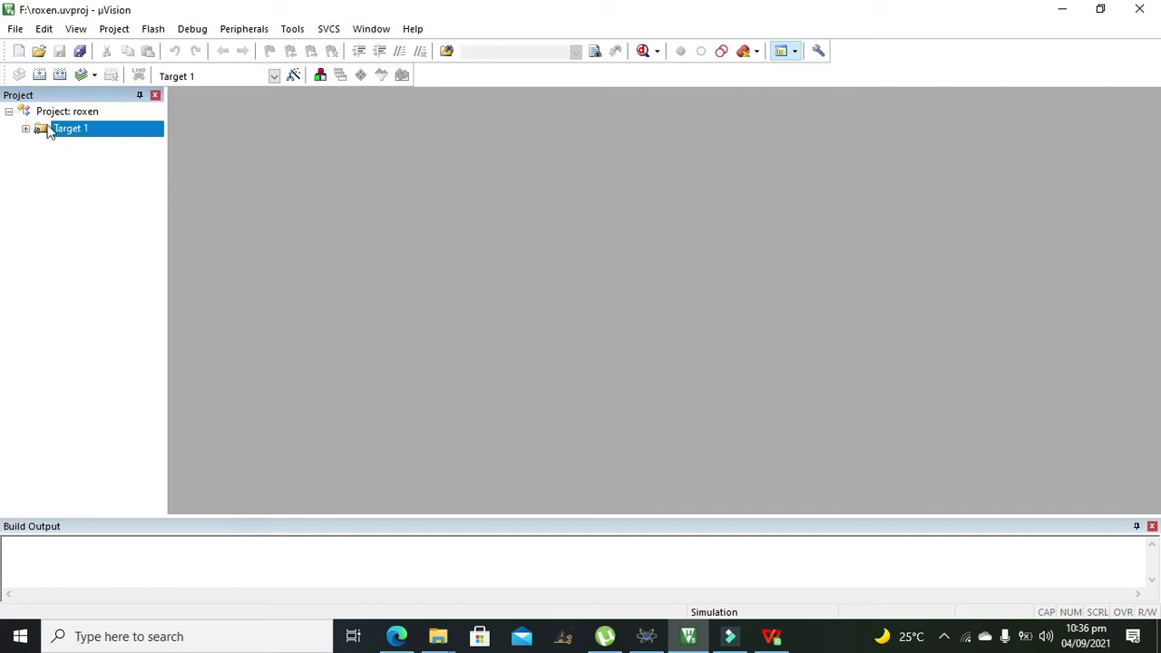
Enable Create HEX File in Target 1's output options and expand Target 1 in the tree
right_click(56, 128)
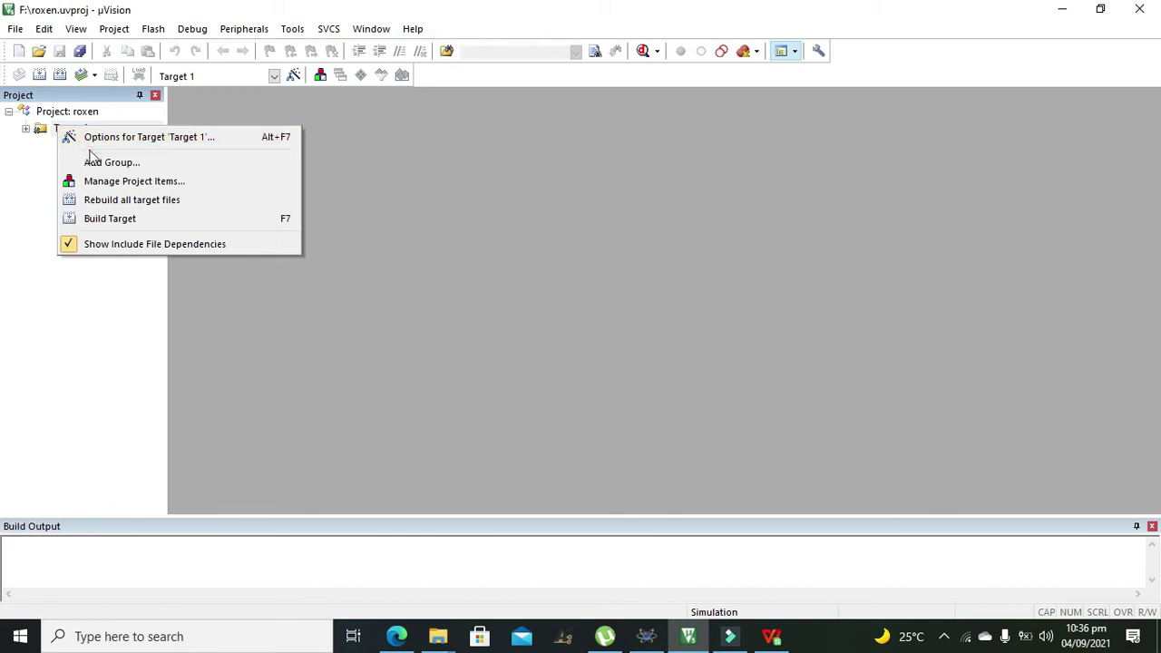
left_click(136, 137)
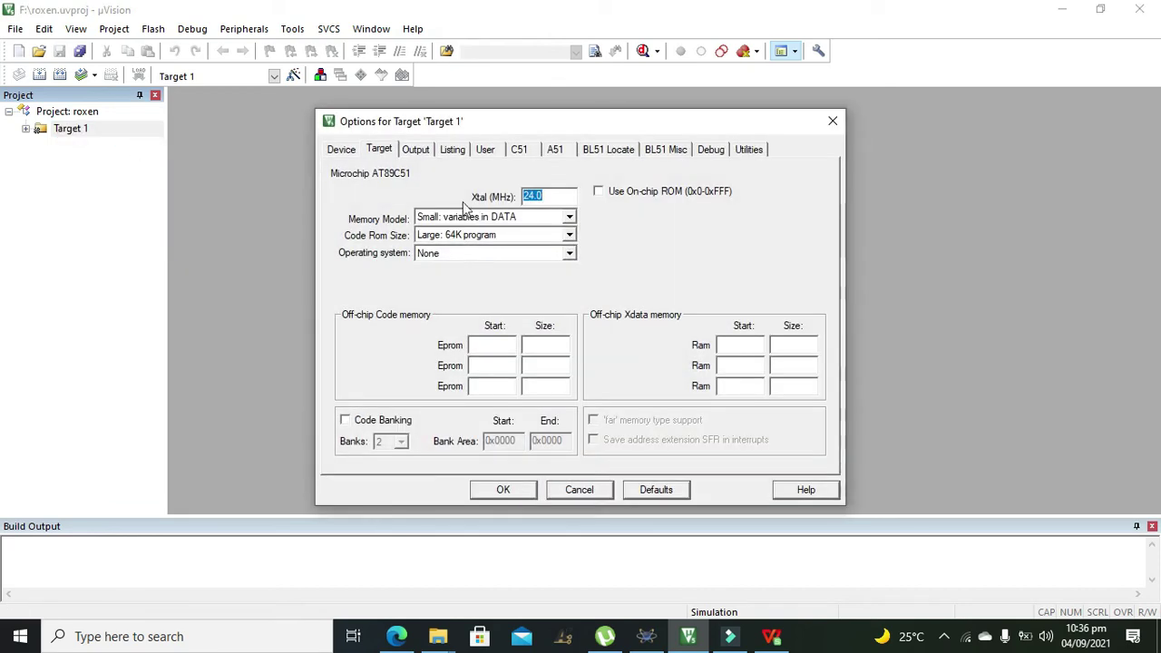
left_click(415, 150)
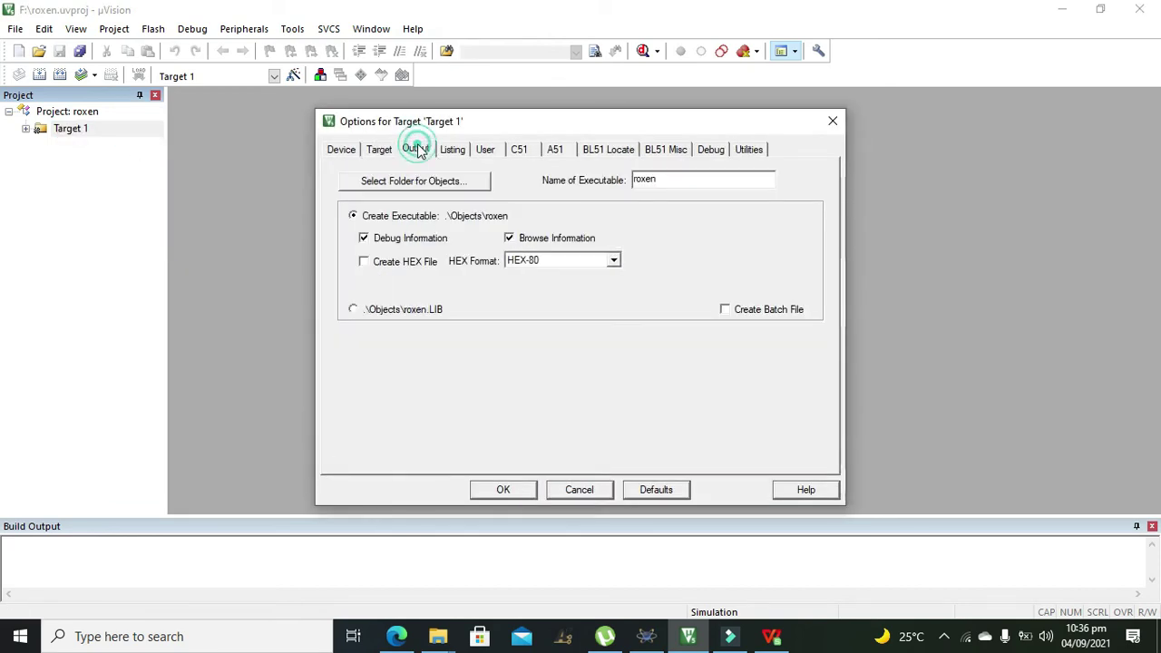
left_click(396, 263)
left_click(502, 489)
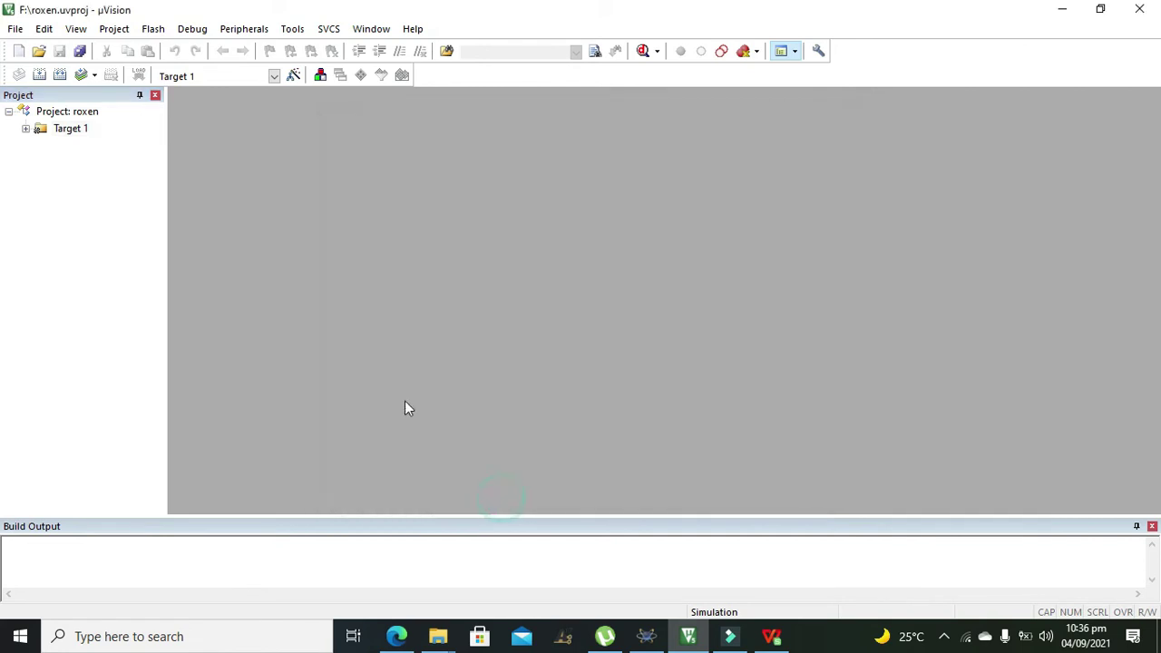
left_click(26, 129)
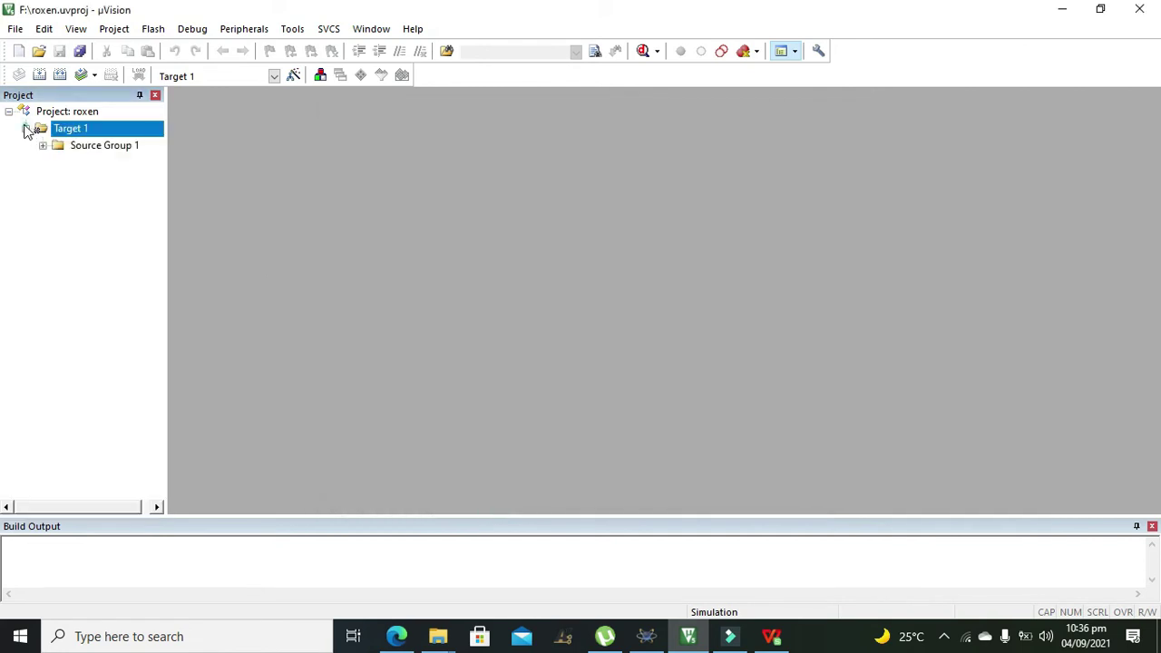
Add a new assembly file delta_0.a51, saved on F:\, to Source Group 1
right_click(64, 151)
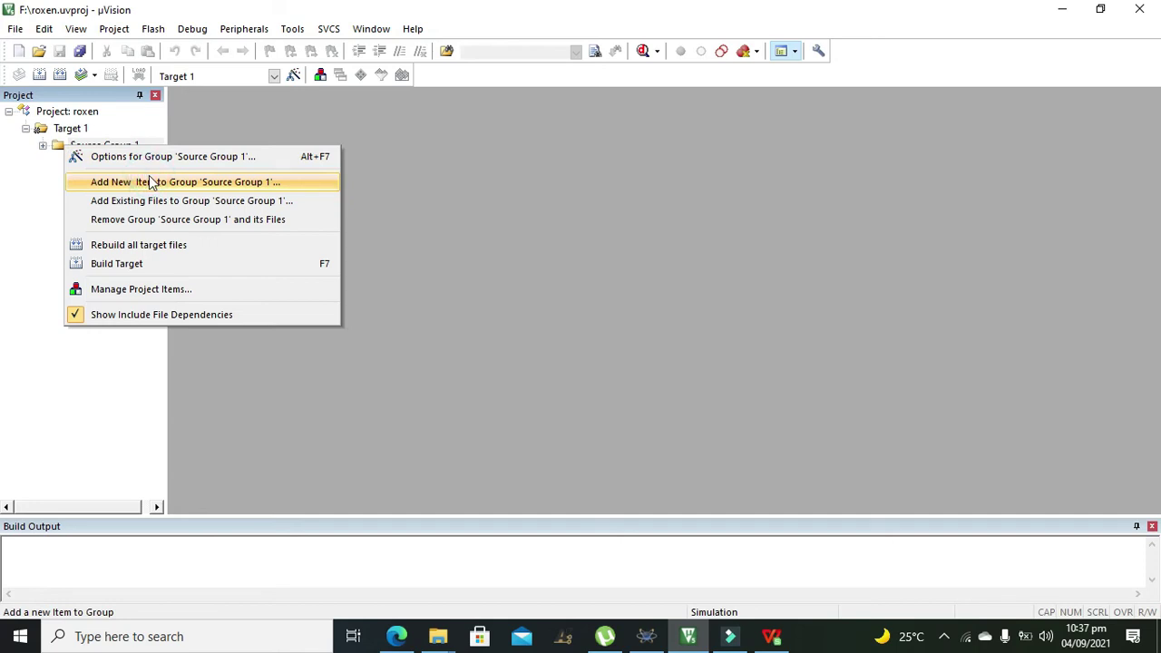
left_click(151, 182)
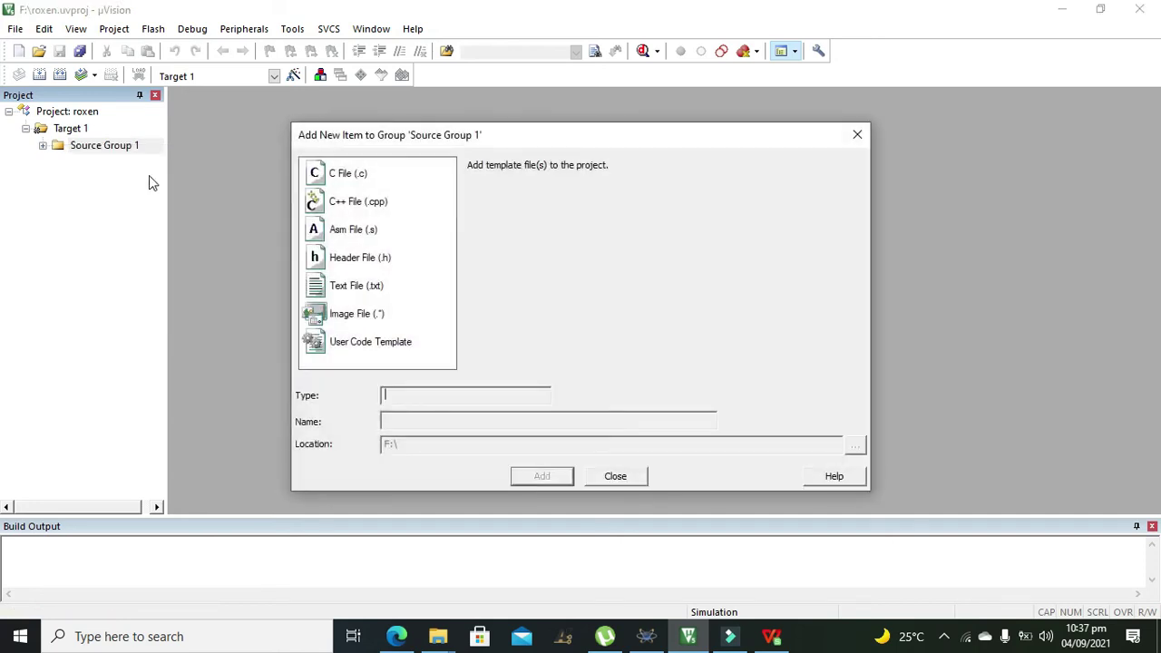
left_click(362, 233)
left_click(442, 417)
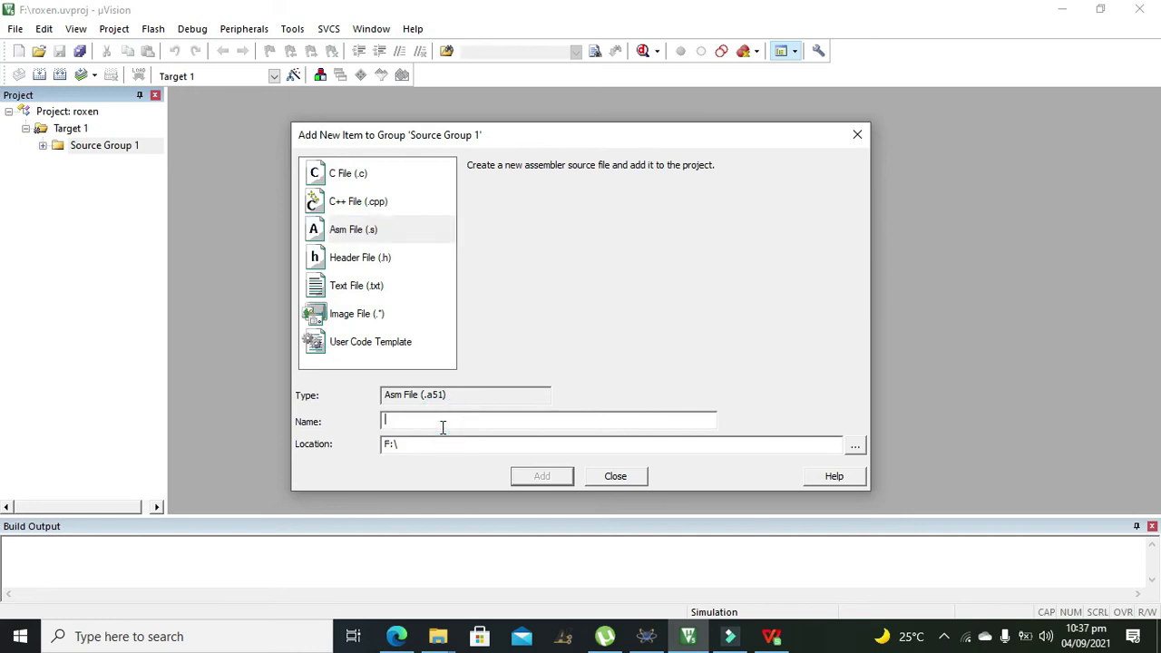
type("delta_0")
left_click_drag(410, 444, 385, 444)
left_click(419, 444)
double_click(408, 443)
left_click(445, 441)
left_click_drag(423, 441, 359, 441)
left_click(405, 445)
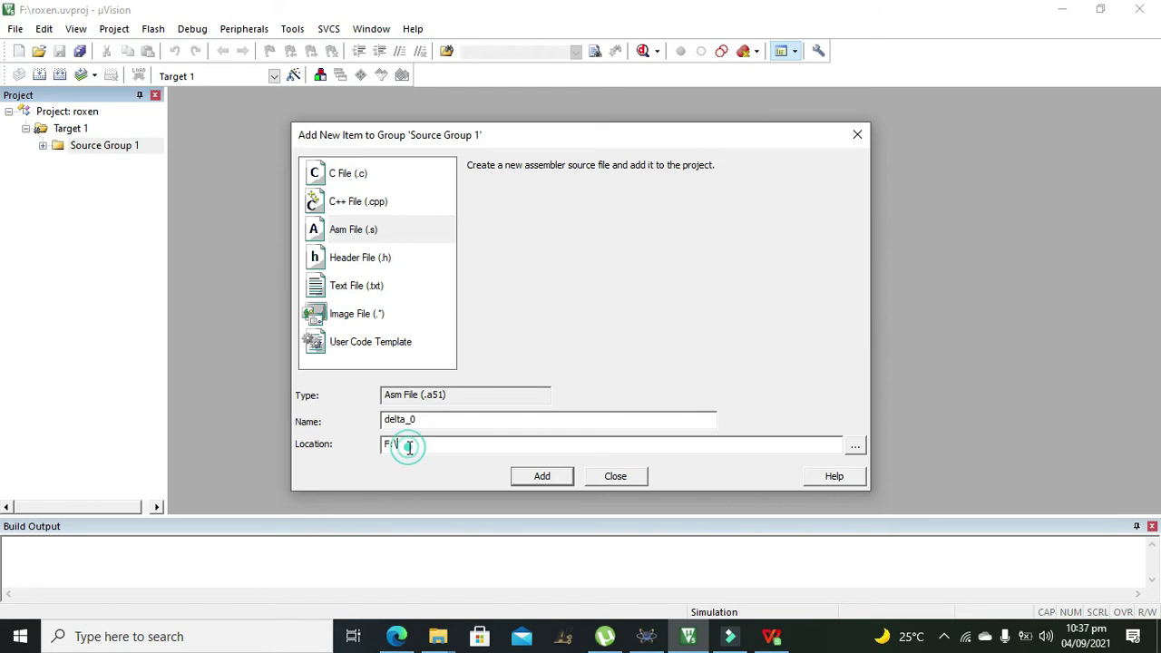
left_click(541, 477)
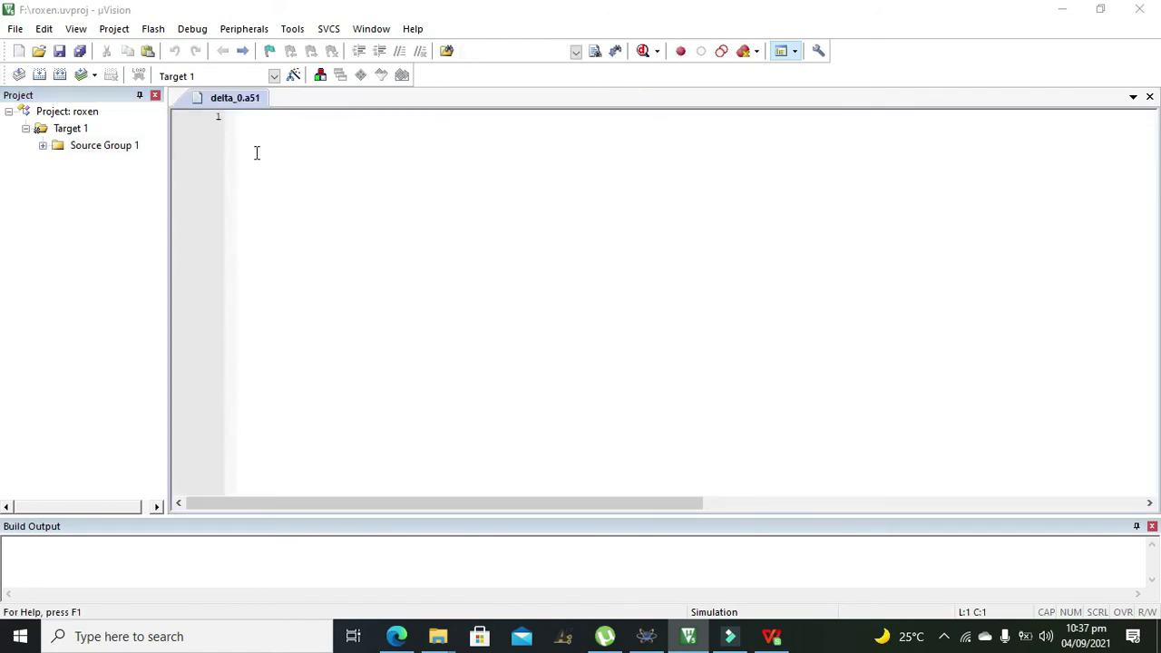
Paste the copied motor-control assembly program into the empty delta_0.a51
right_click(256, 160)
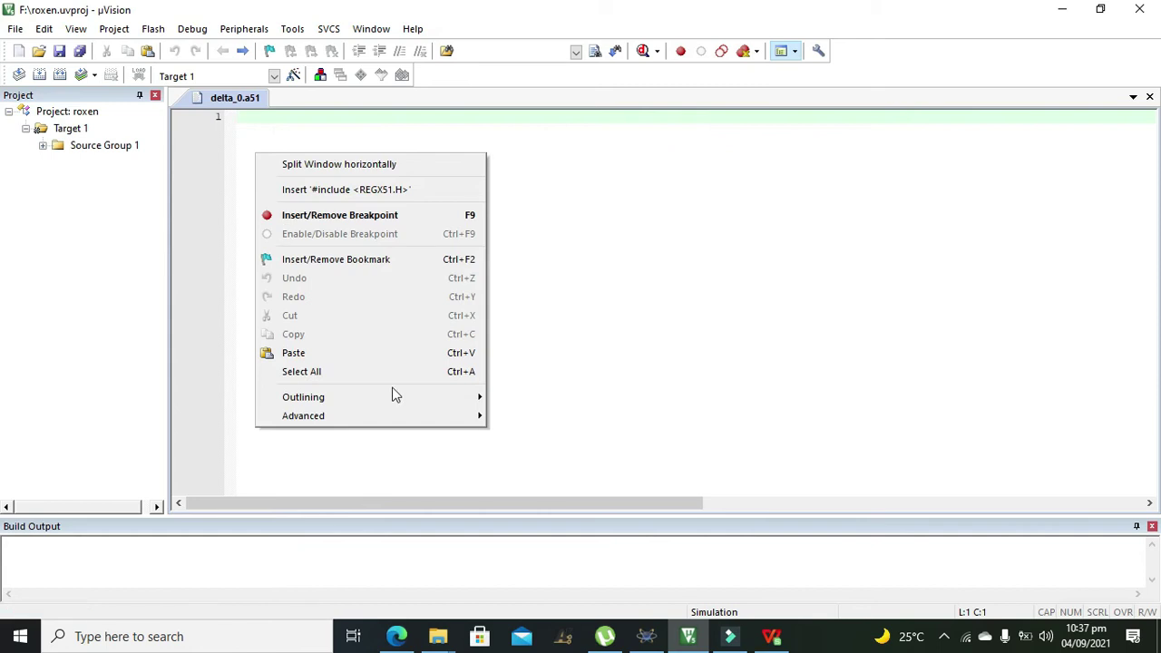
left_click(367, 354)
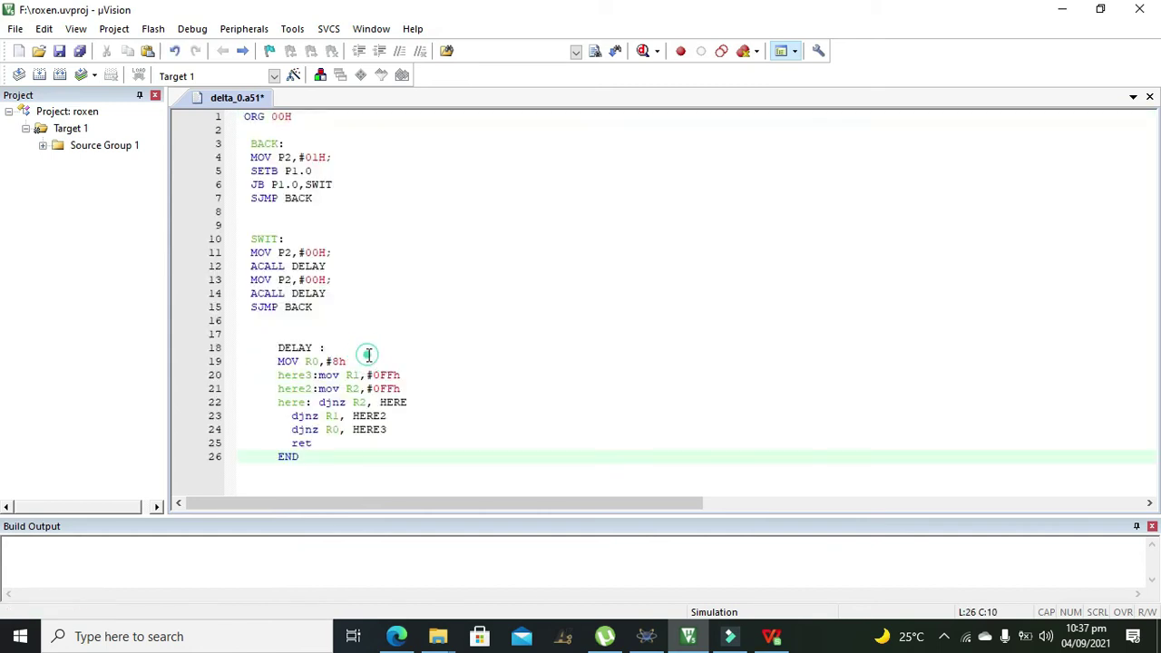
left_click(286, 146)
Review the code, highlighting MOV P2,#01H, the JB P1.0,SWIT test and 00H on line 11
left_click_drag(334, 158, 253, 154)
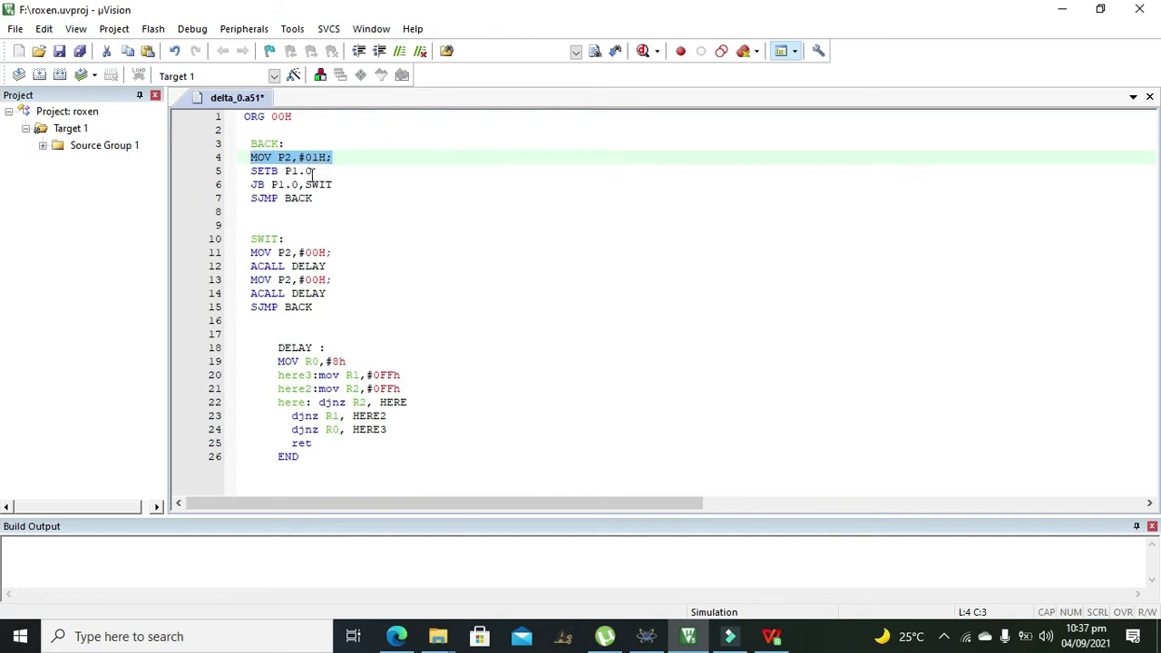
left_click_drag(338, 183, 271, 185)
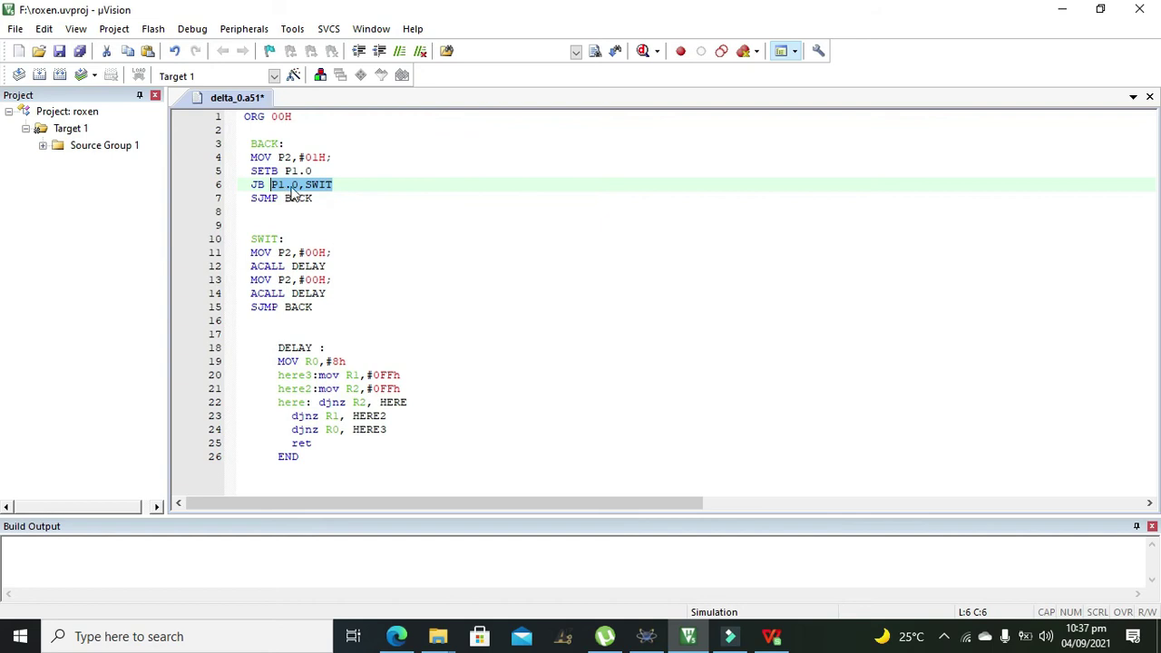
left_click(288, 188)
double_click(257, 186)
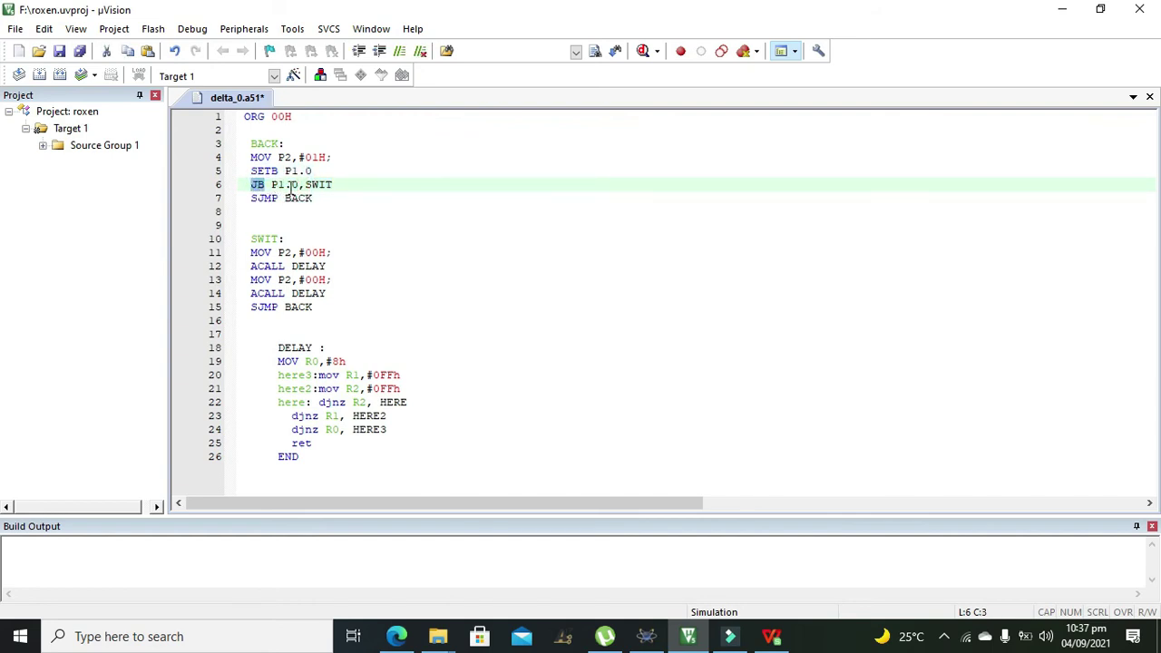
left_click(296, 185)
left_click_drag(298, 185, 264, 185)
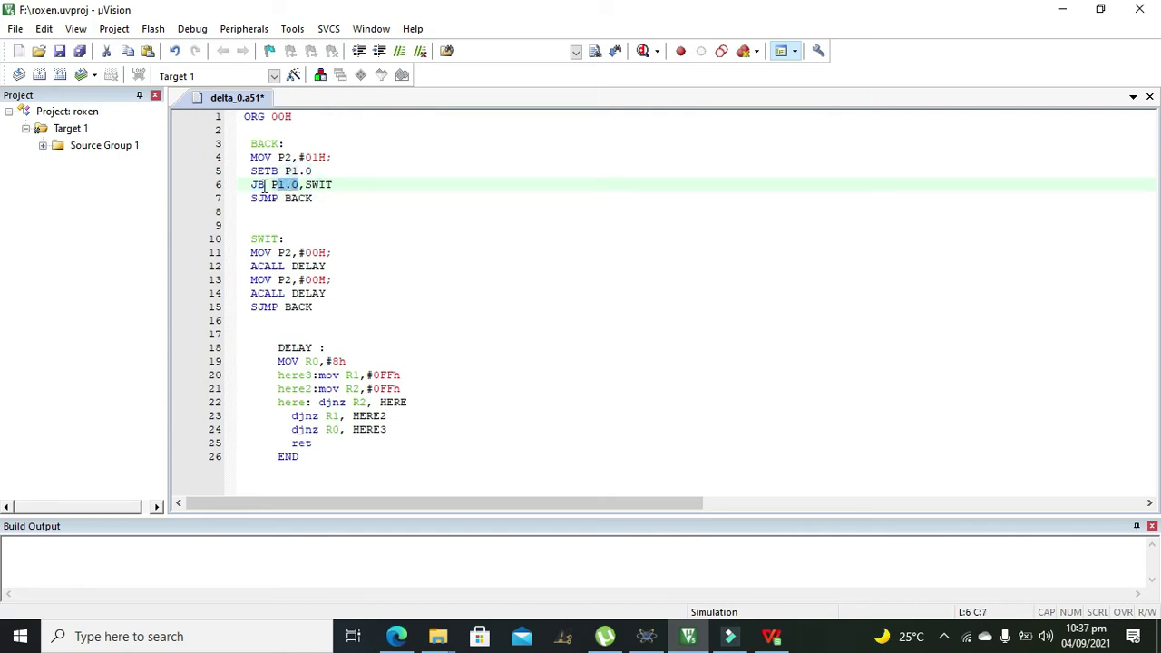
double_click(309, 184)
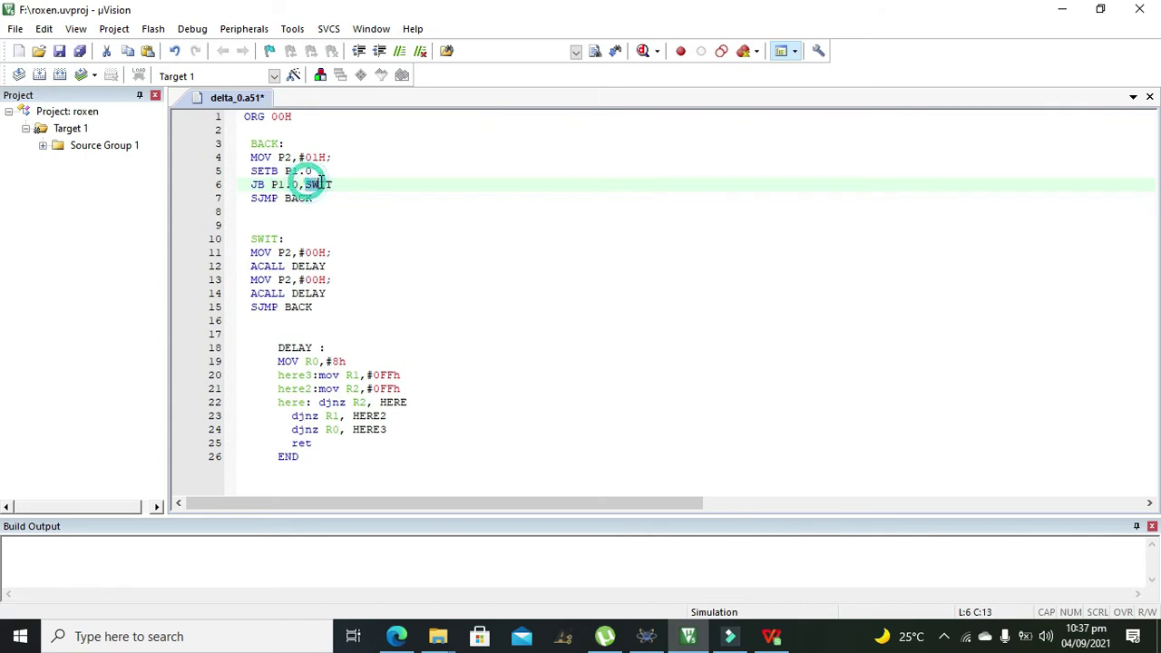
double_click(266, 239)
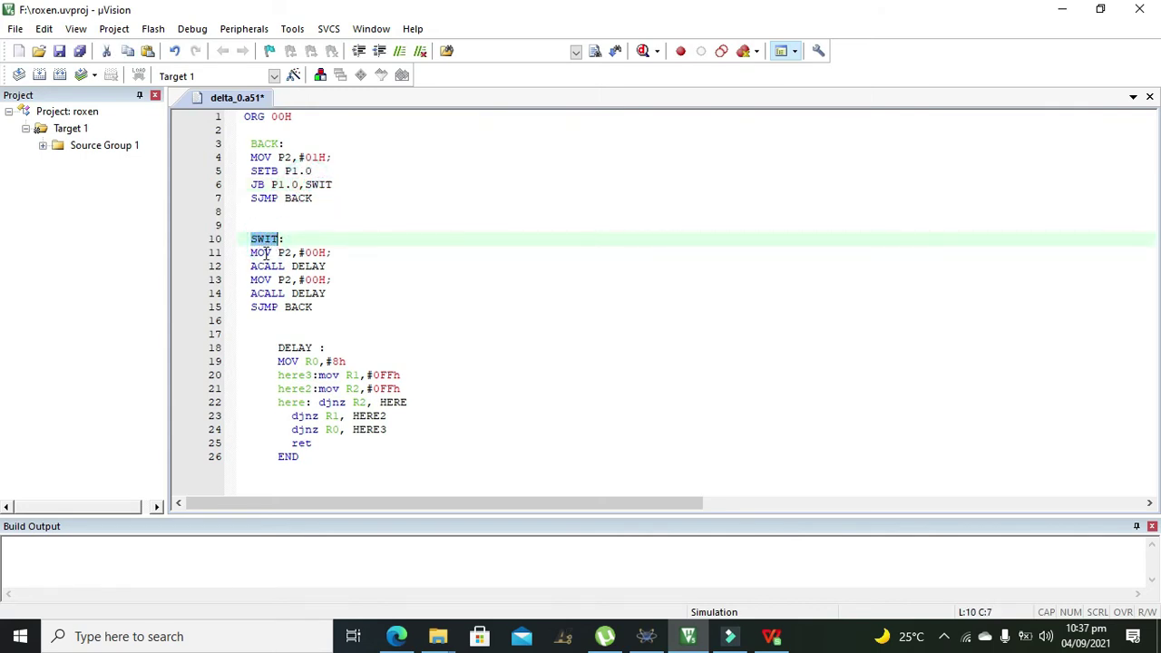
left_click(269, 253)
double_click(318, 252)
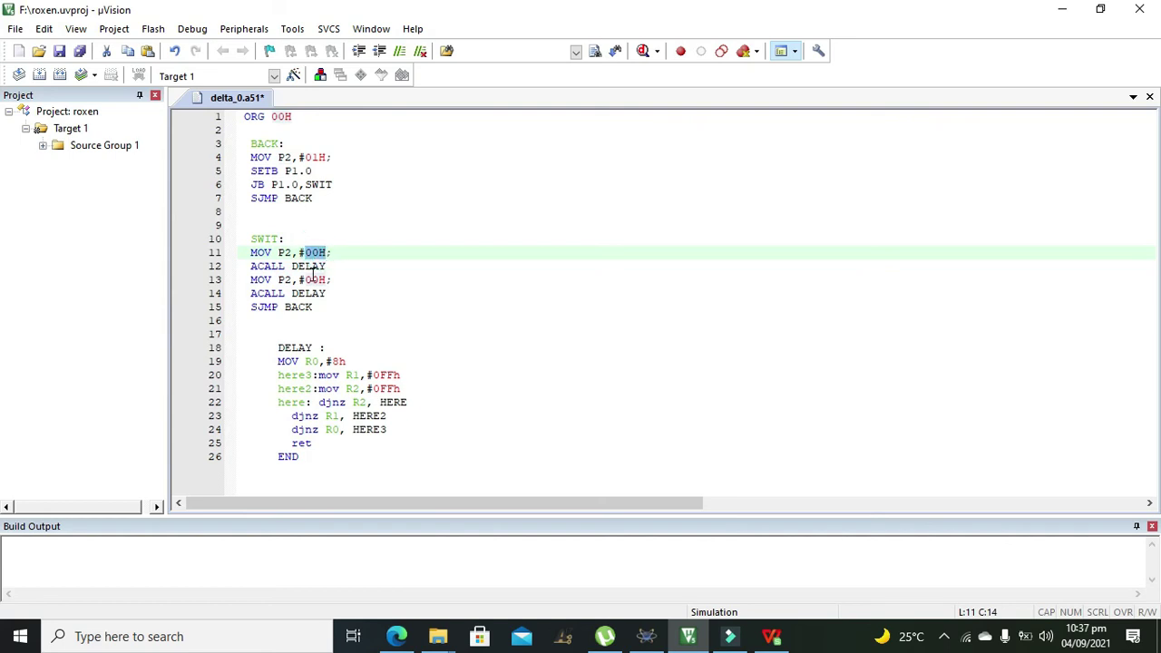
Delete the extra ACALL DELAY and MOV P2,#00H lines plus the leftover blank line
left_click_drag(332, 280, 248, 272)
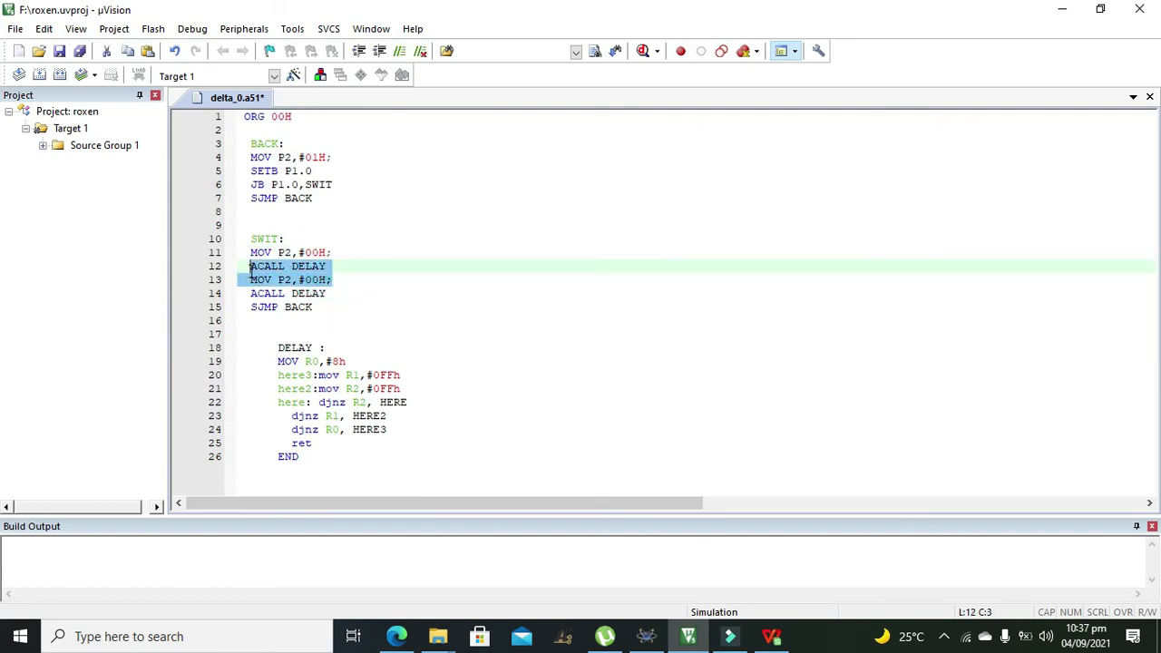
key("BackSpace")
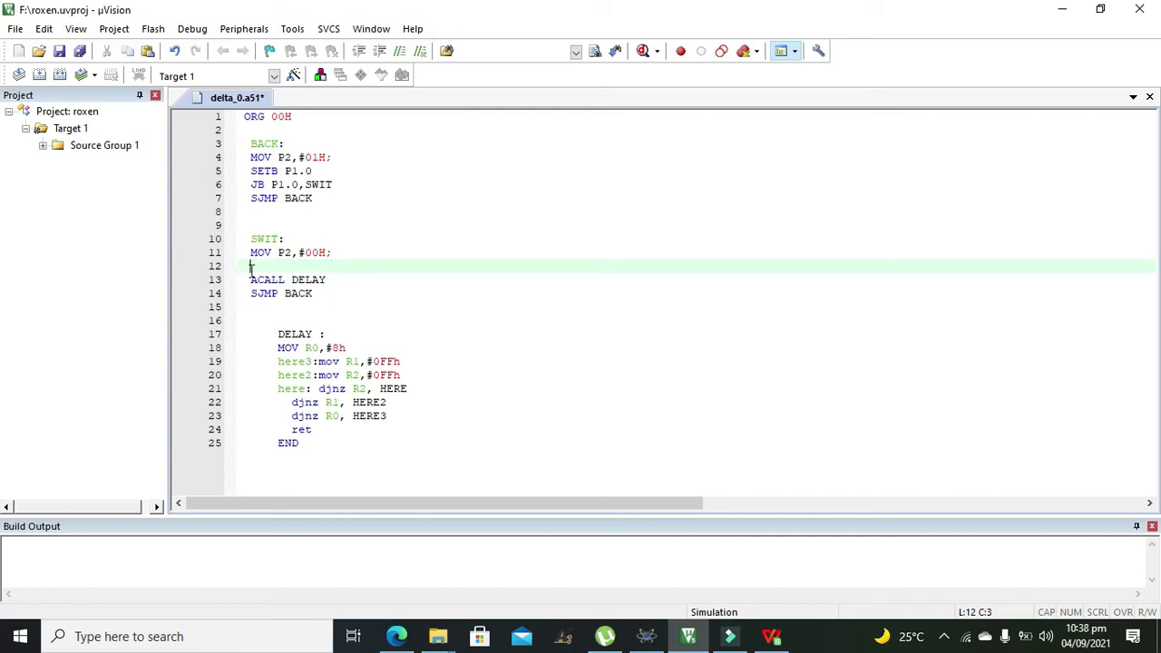
key("BackSpace")
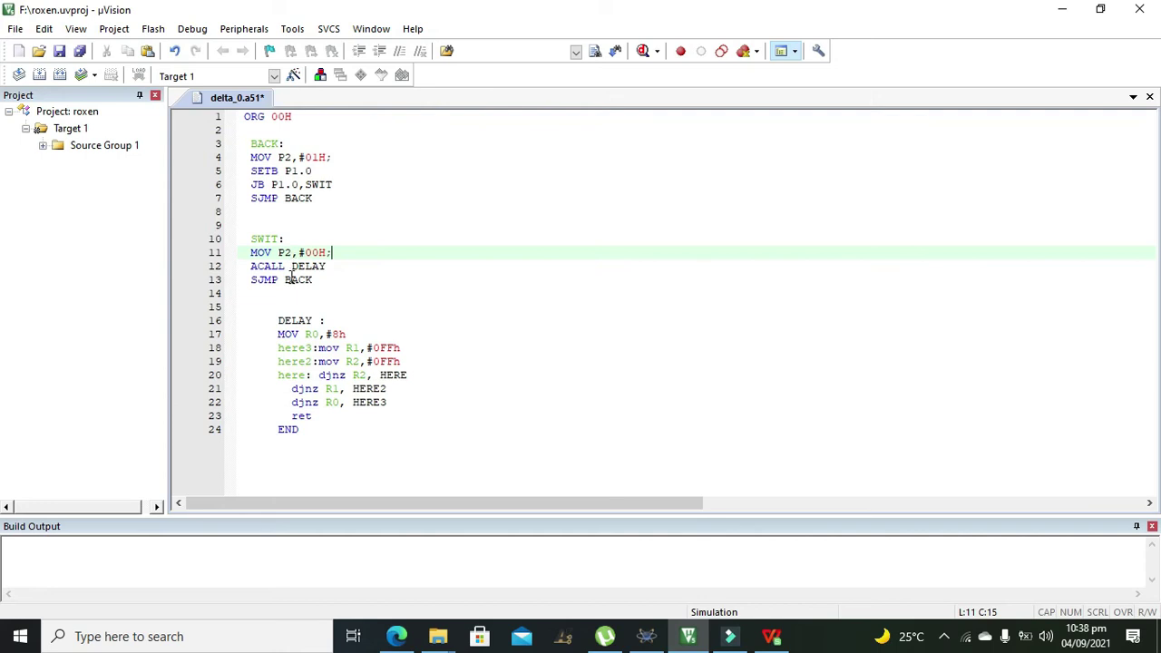
Review the edited code: the 01H write, the P1.0 test, SWIT's 00H and the DELAY routine
left_click(263, 142)
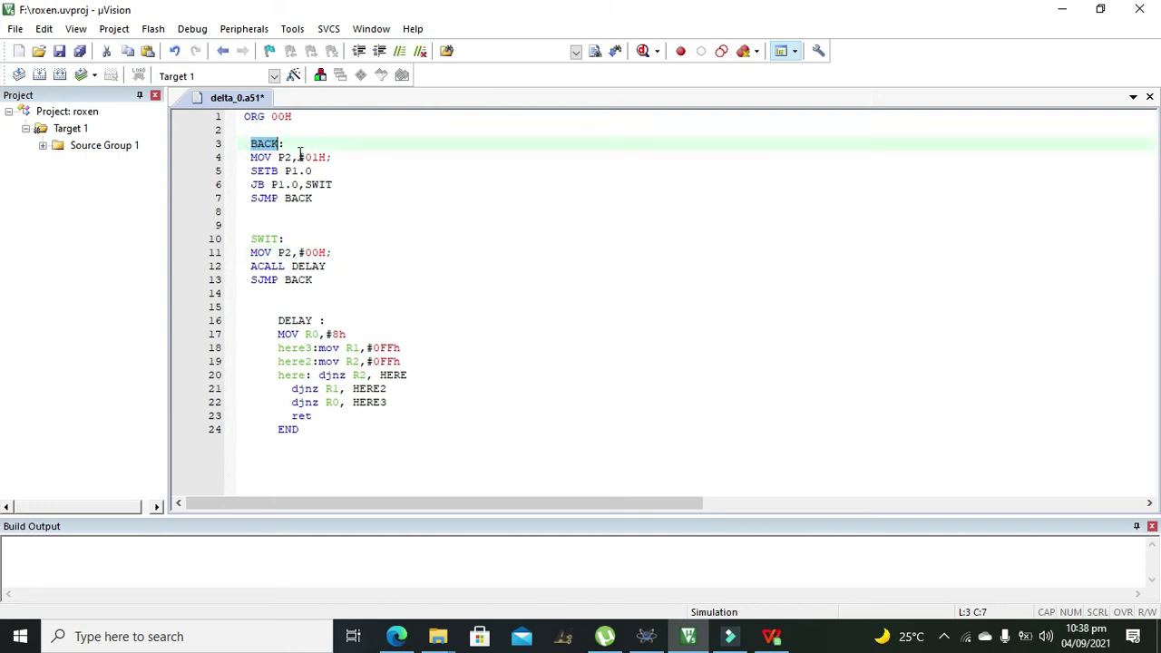
left_click(304, 156)
double_click(311, 156)
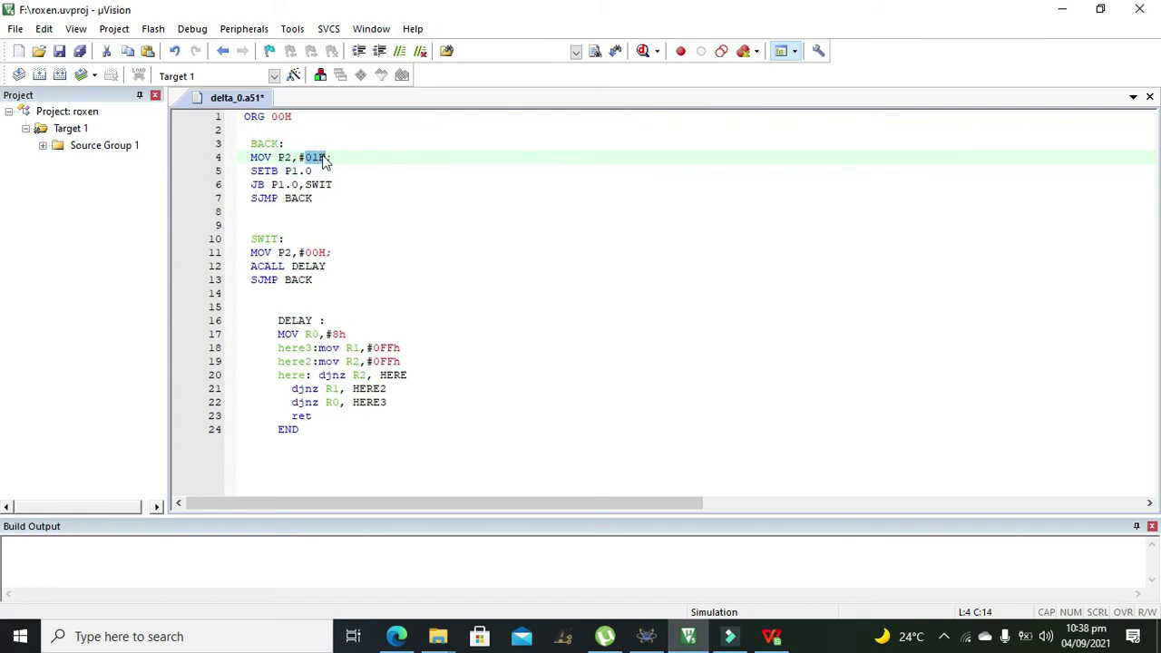
left_click(315, 184)
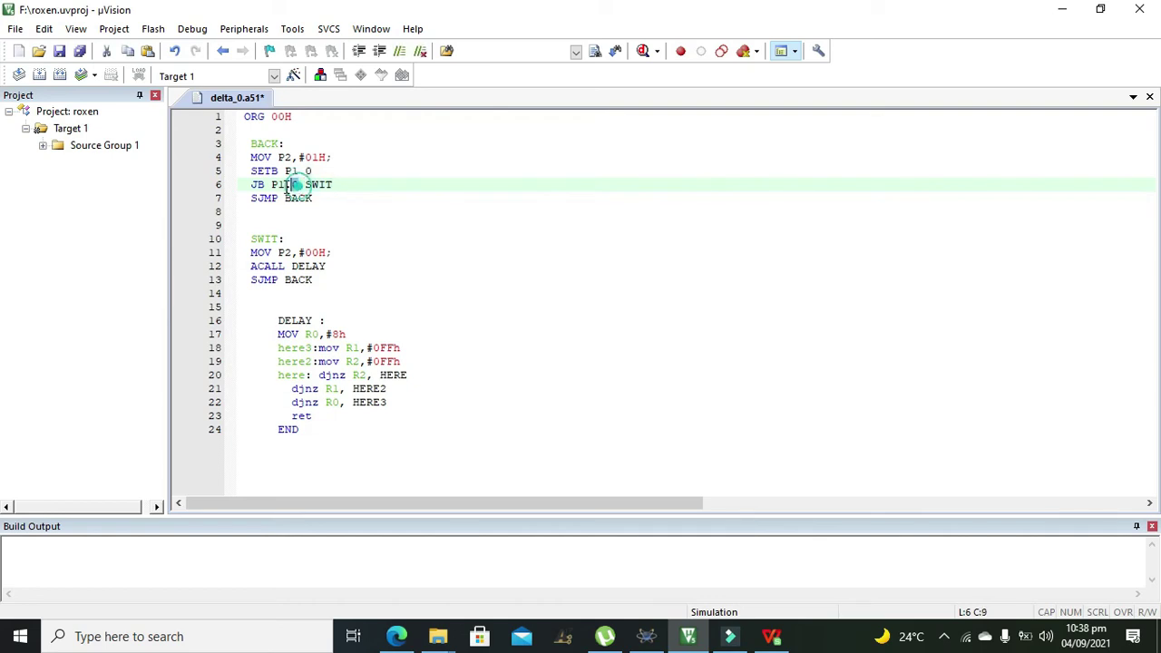
left_click_drag(298, 185, 271, 185)
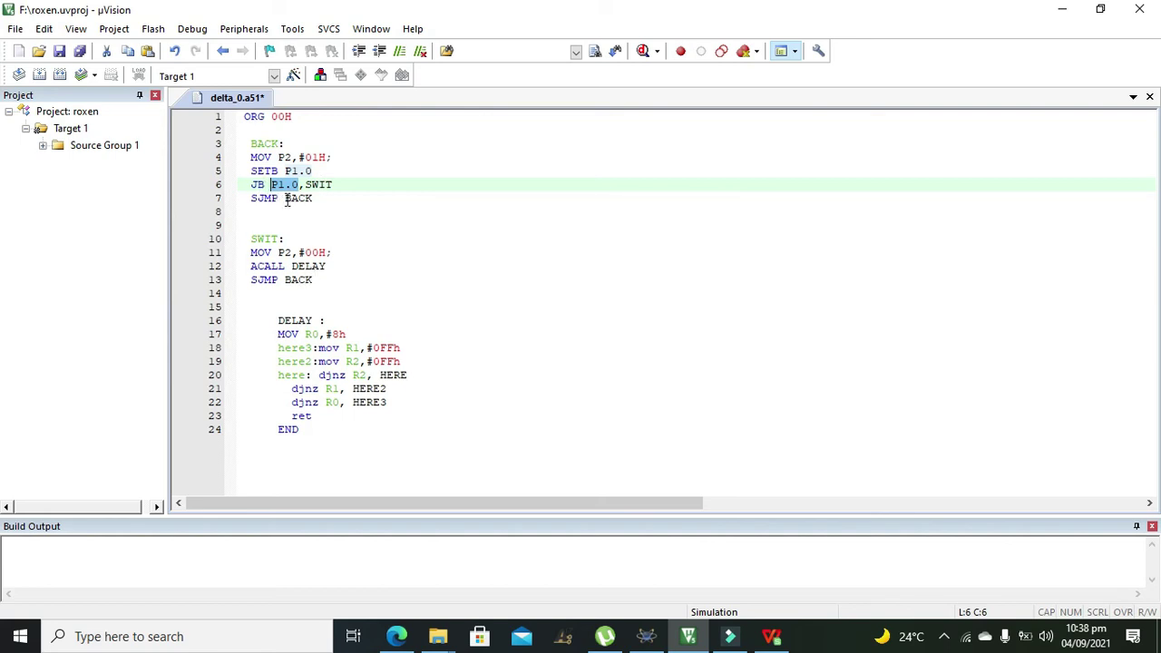
double_click(314, 253)
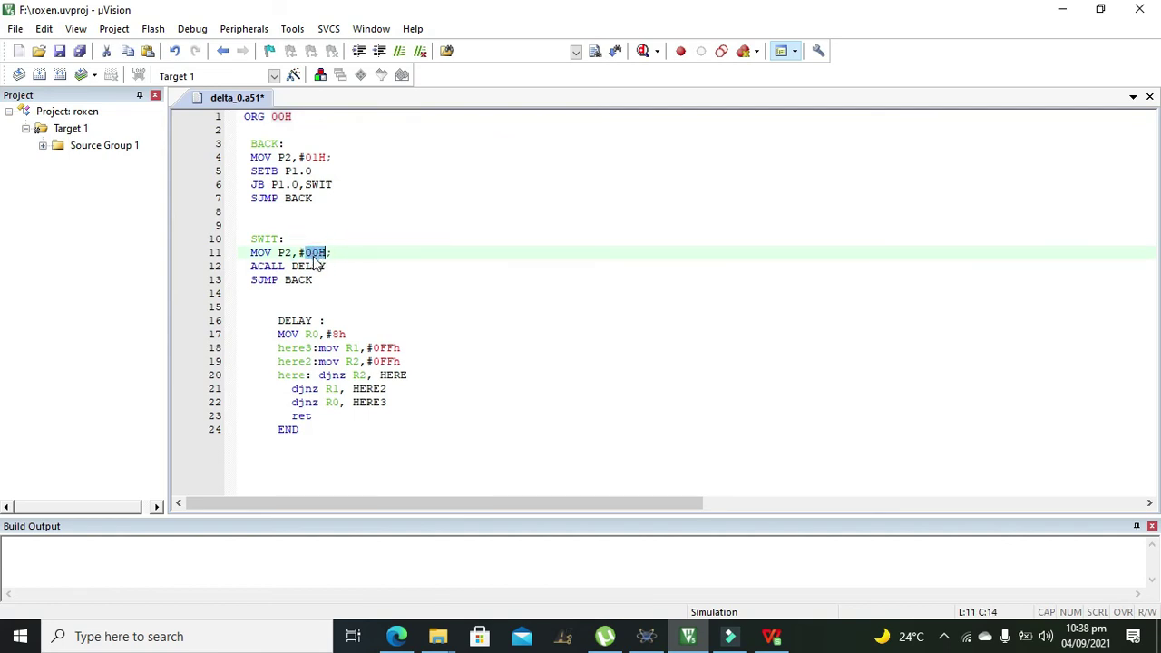
left_click_drag(279, 300, 316, 426)
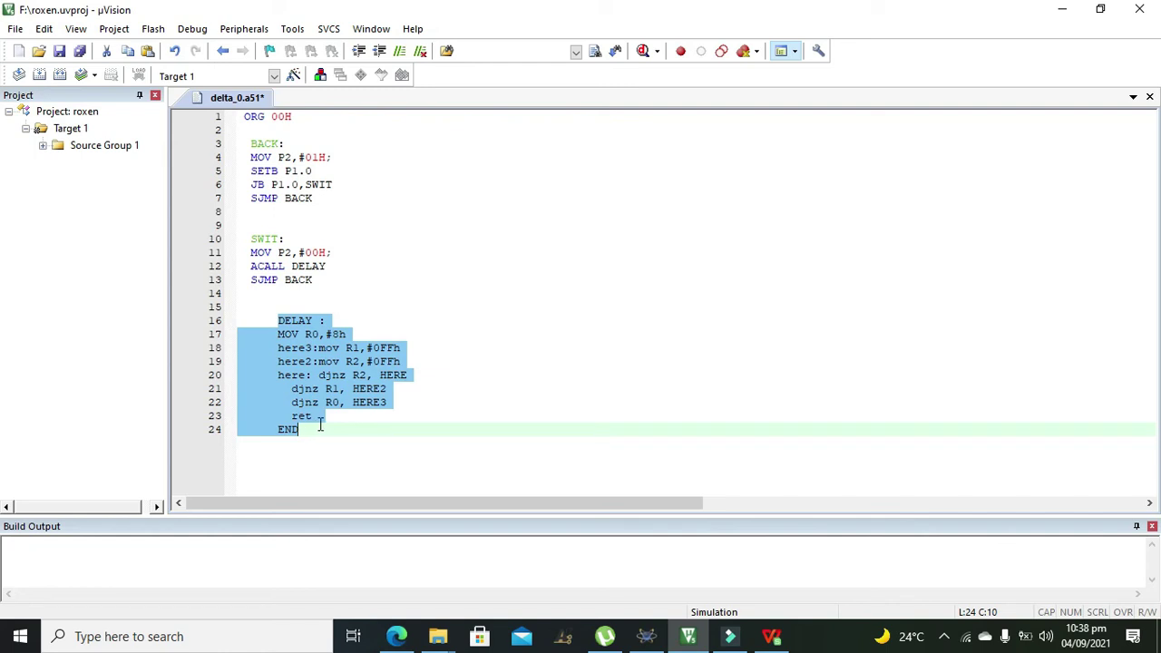
Build the roxen target from Source Group 1, then Target 1, creating its hex file (0 errors, 3 warnings)
left_click(274, 303)
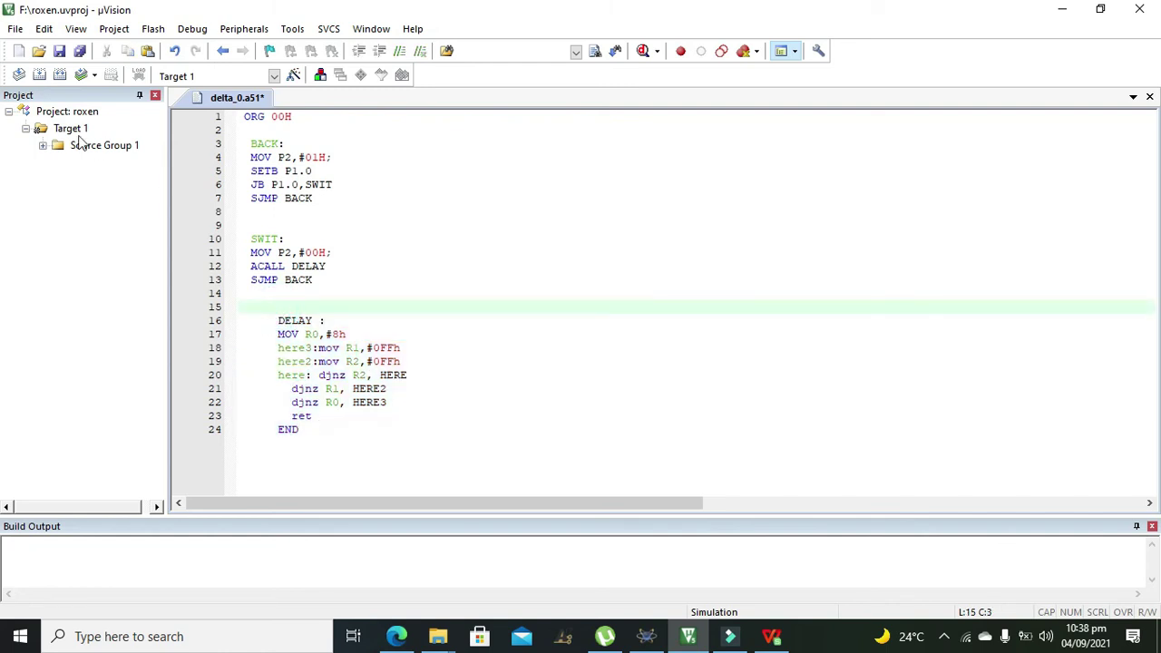
left_click(43, 145)
right_click(79, 145)
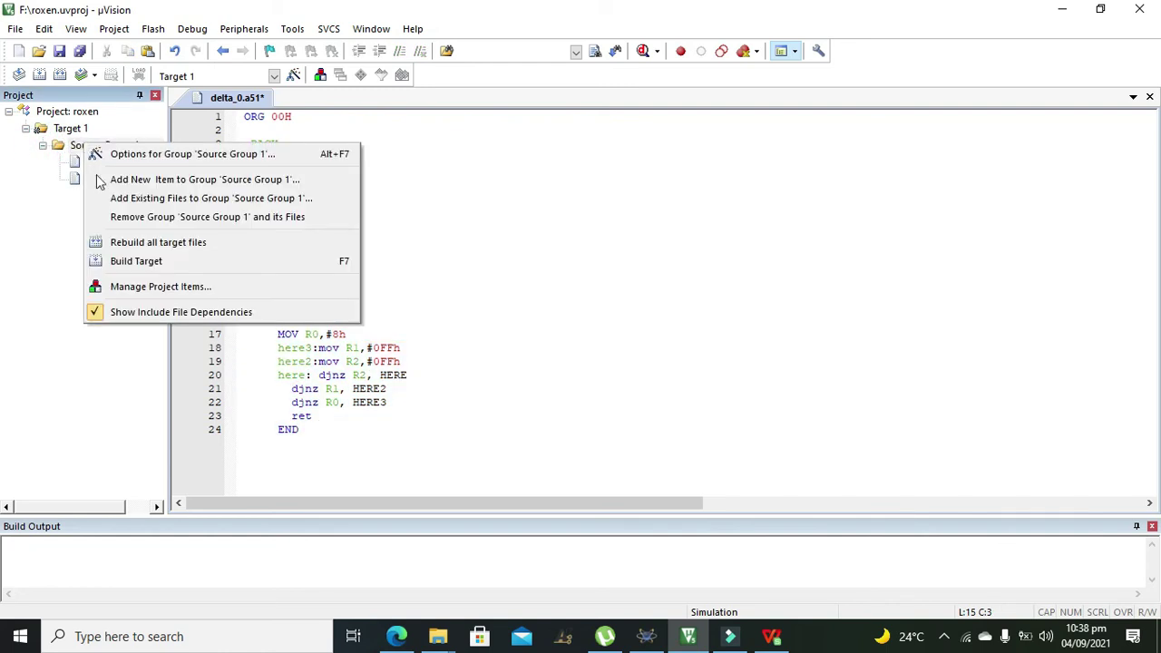
left_click(136, 261)
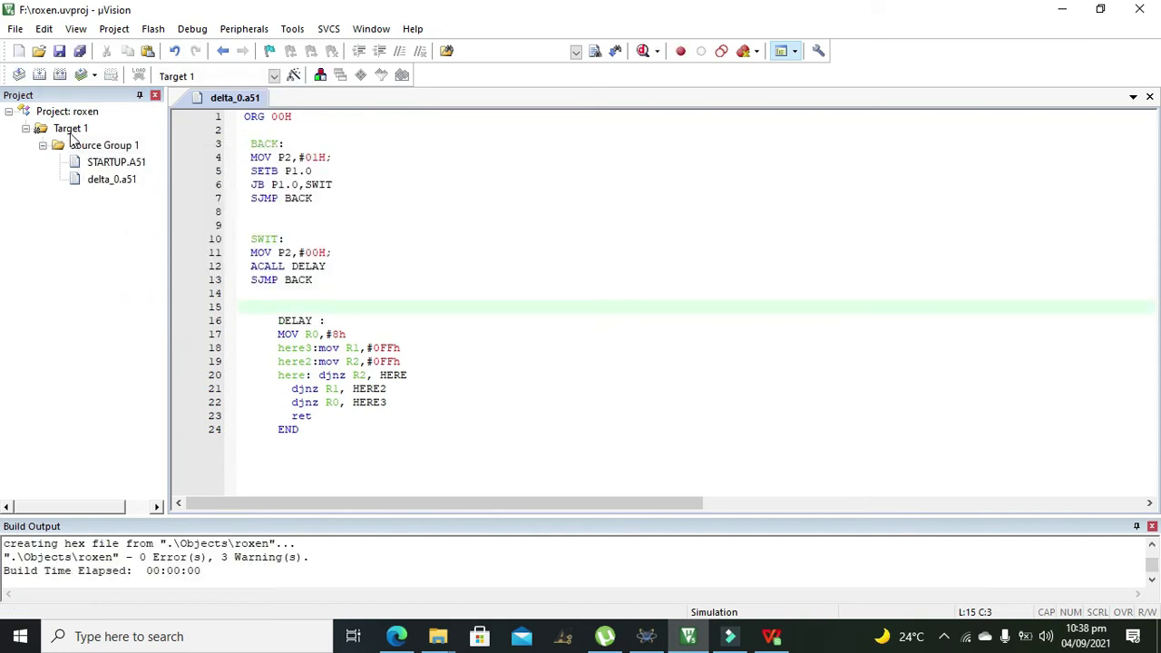
right_click(72, 132)
left_click(146, 264)
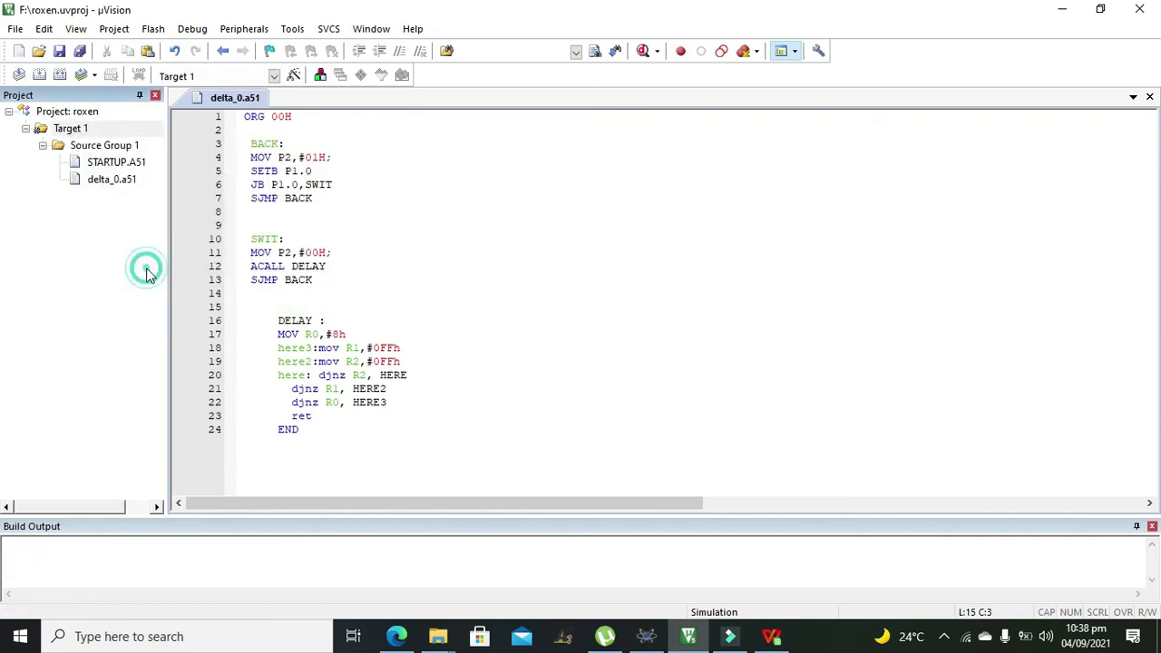
left_click(82, 112)
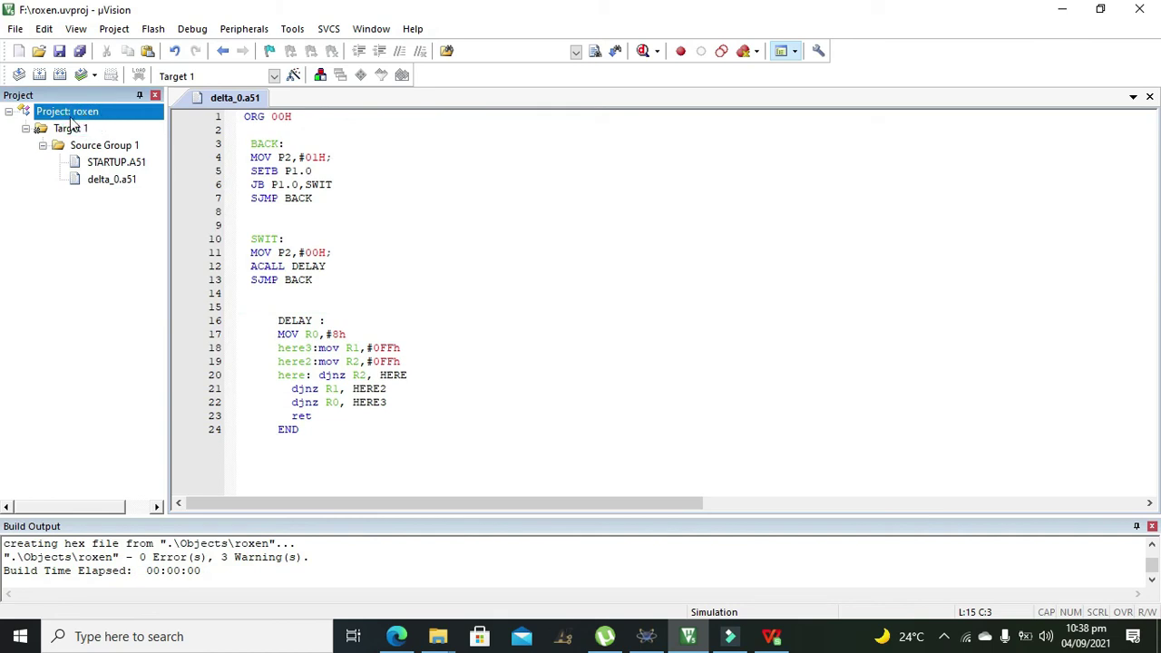
In Proteus, set U1's Program File to roxen.hex from the F:\Objects folder
left_click(653, 633)
double_click(653, 377)
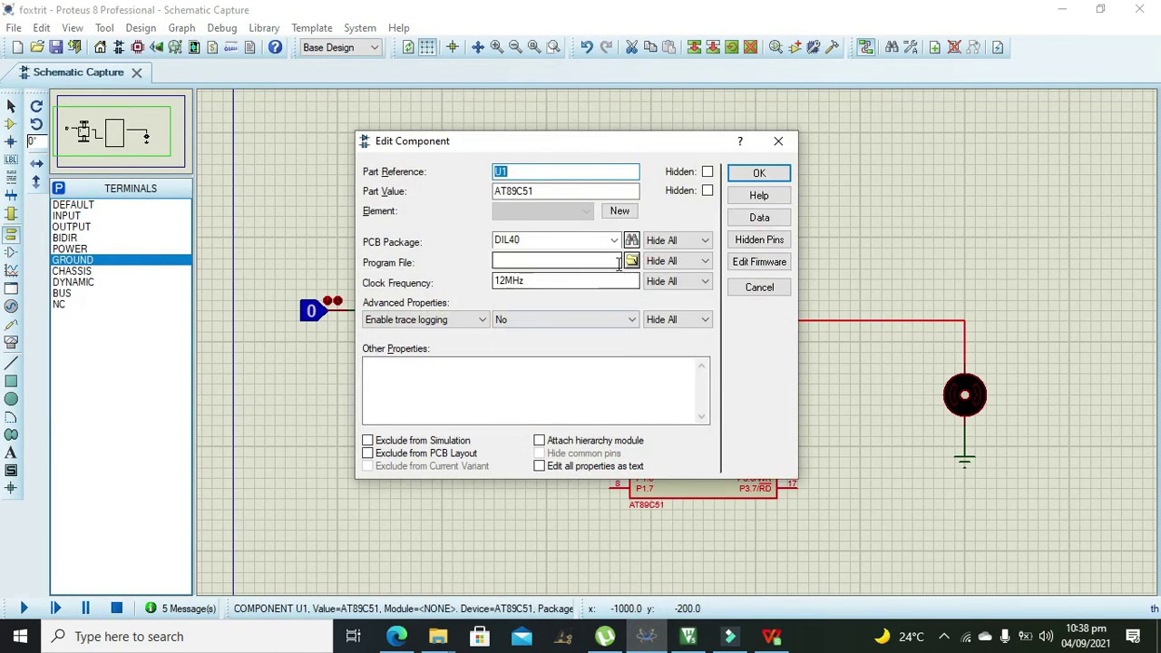
left_click(630, 261)
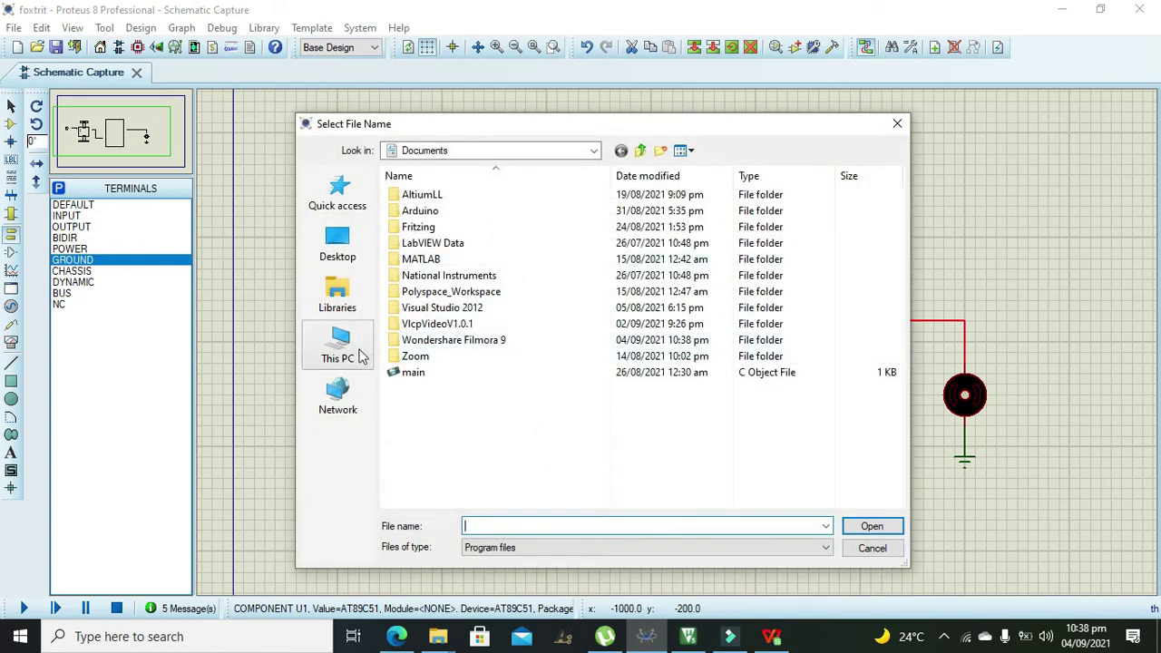
left_click(335, 352)
double_click(647, 469)
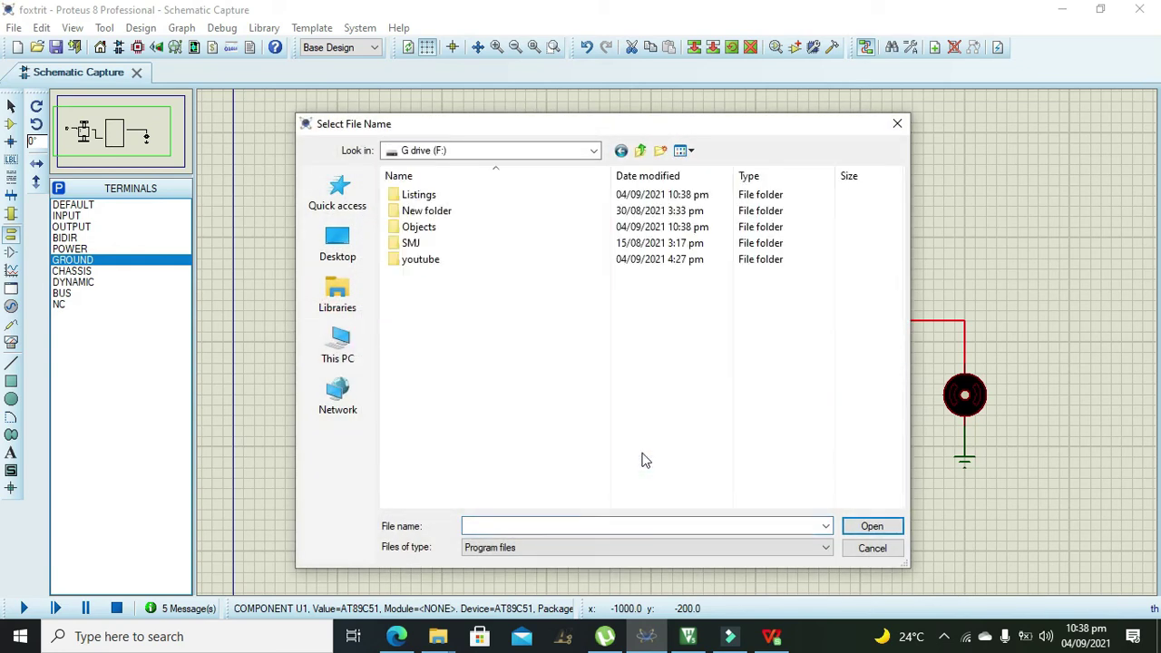
double_click(441, 228)
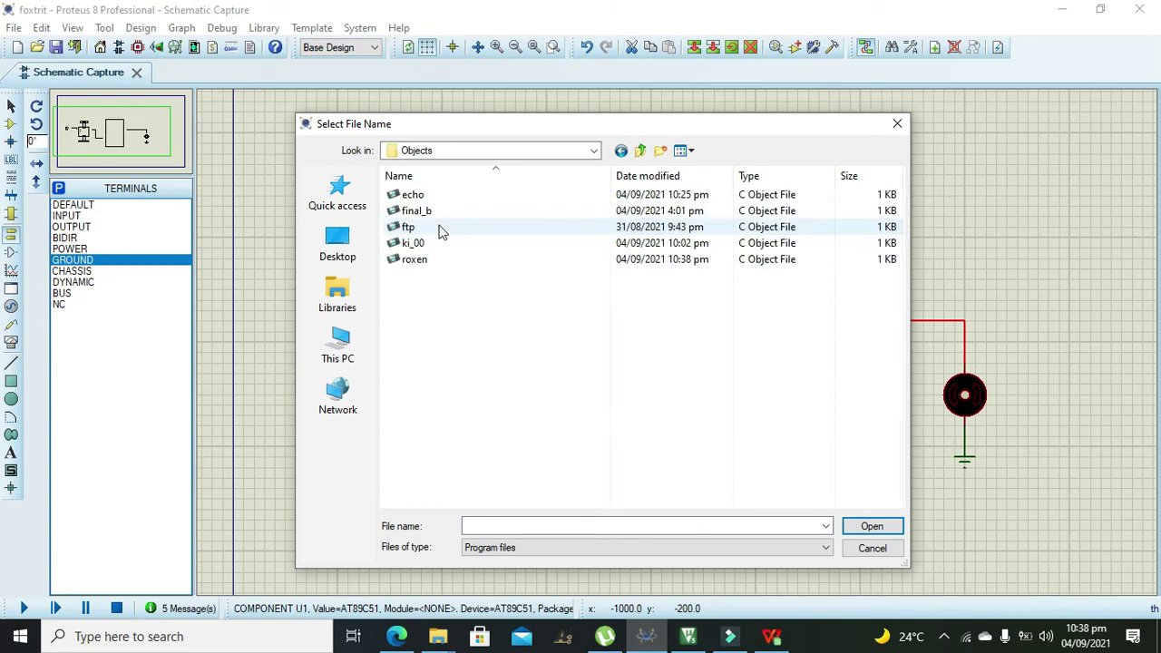
left_click(435, 259)
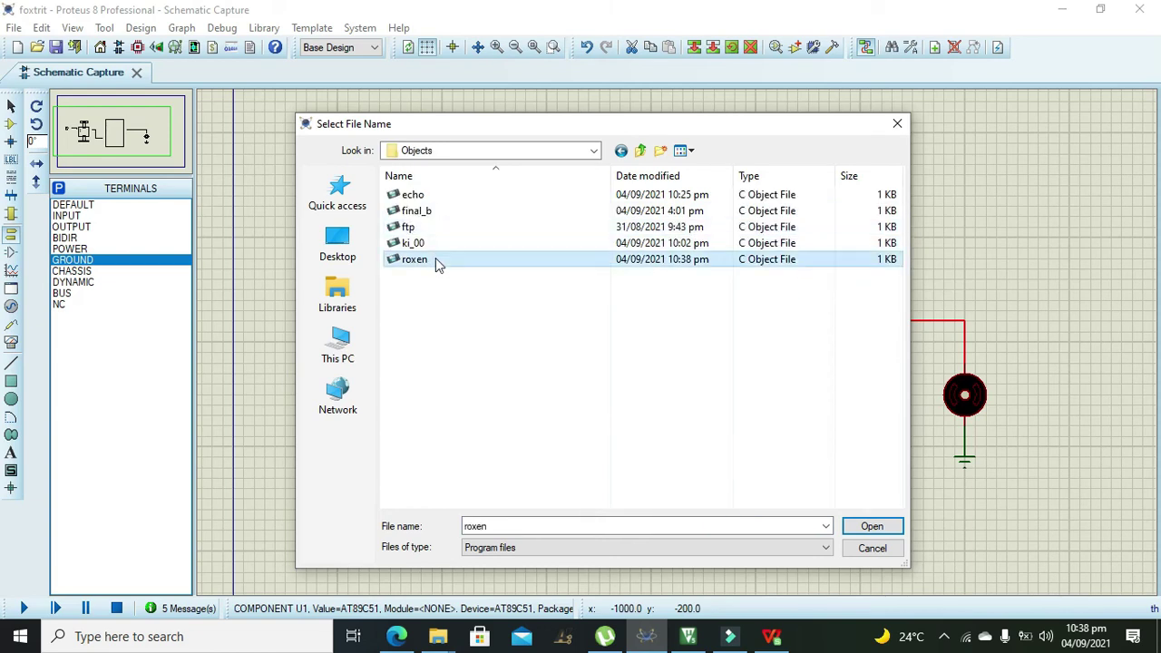
left_click(872, 527)
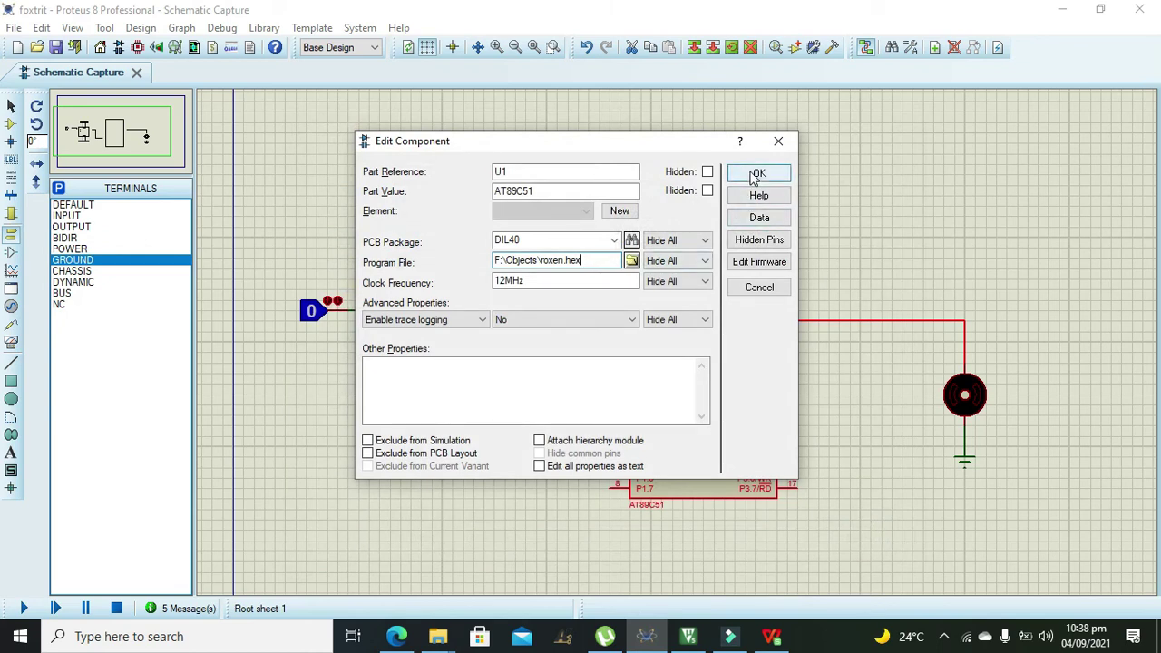
left_click(757, 174)
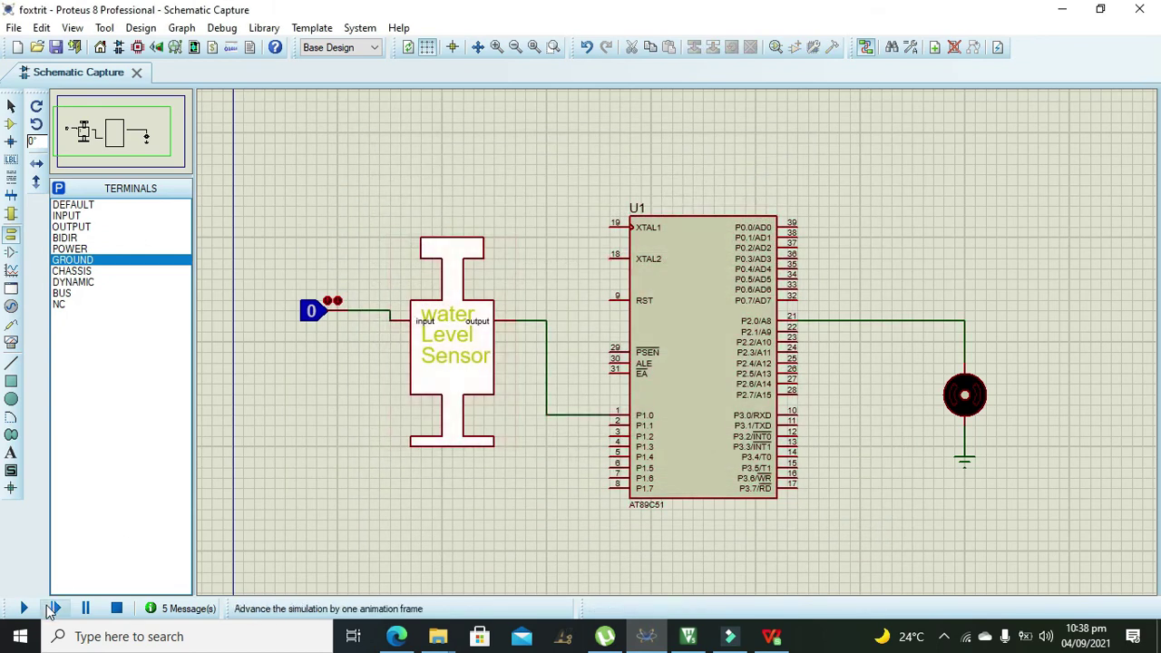
Run the simulation, check the water level sensor's properties after the no-model error, then rerun
left_click(27, 609)
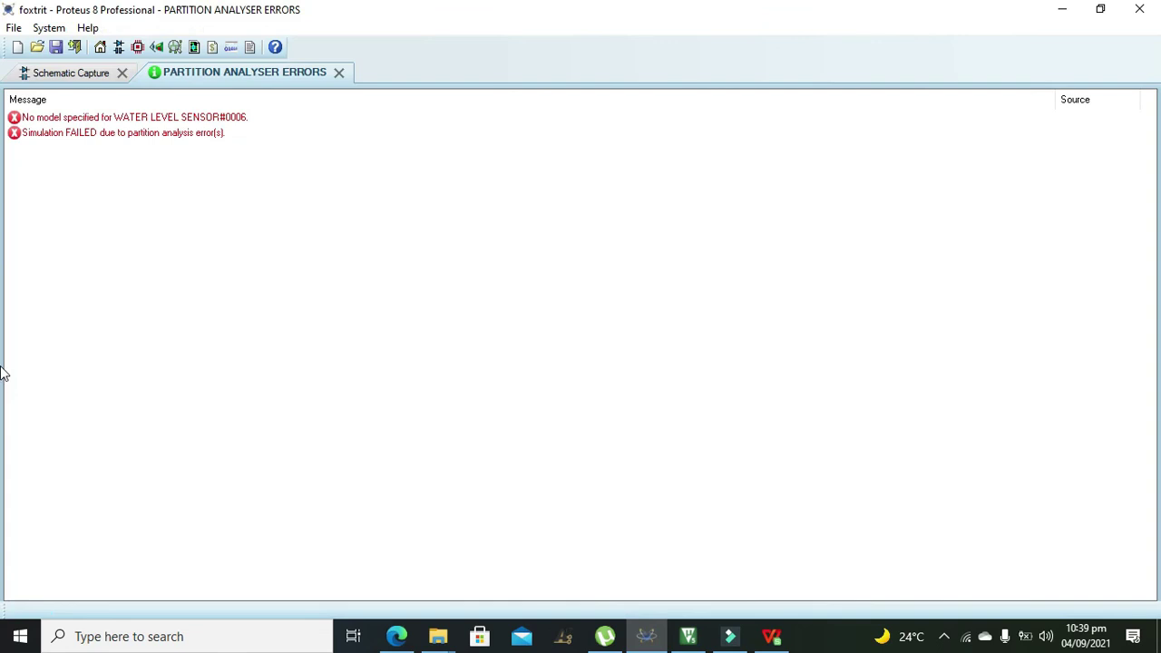
left_click(50, 77)
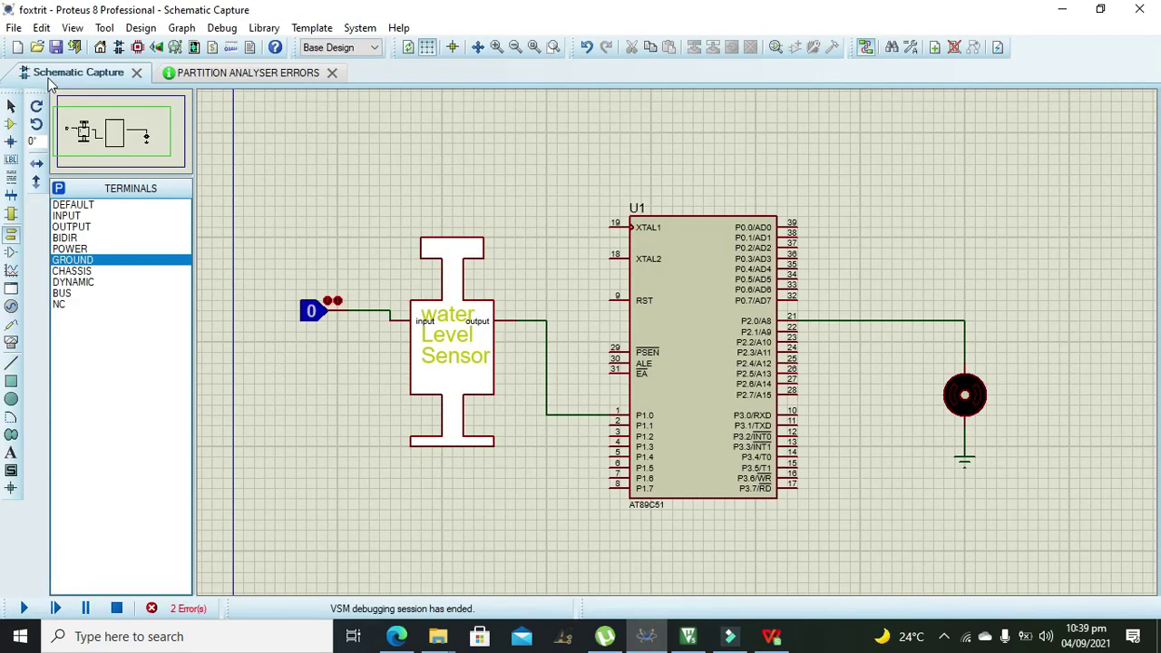
double_click(453, 337)
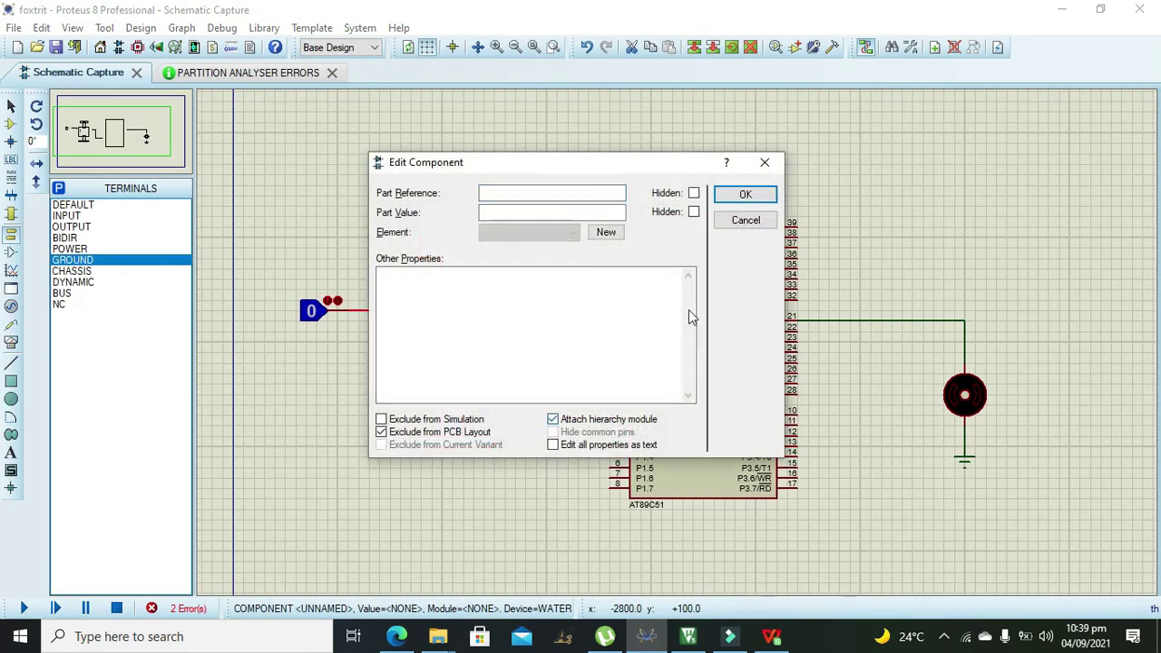
left_click(760, 195)
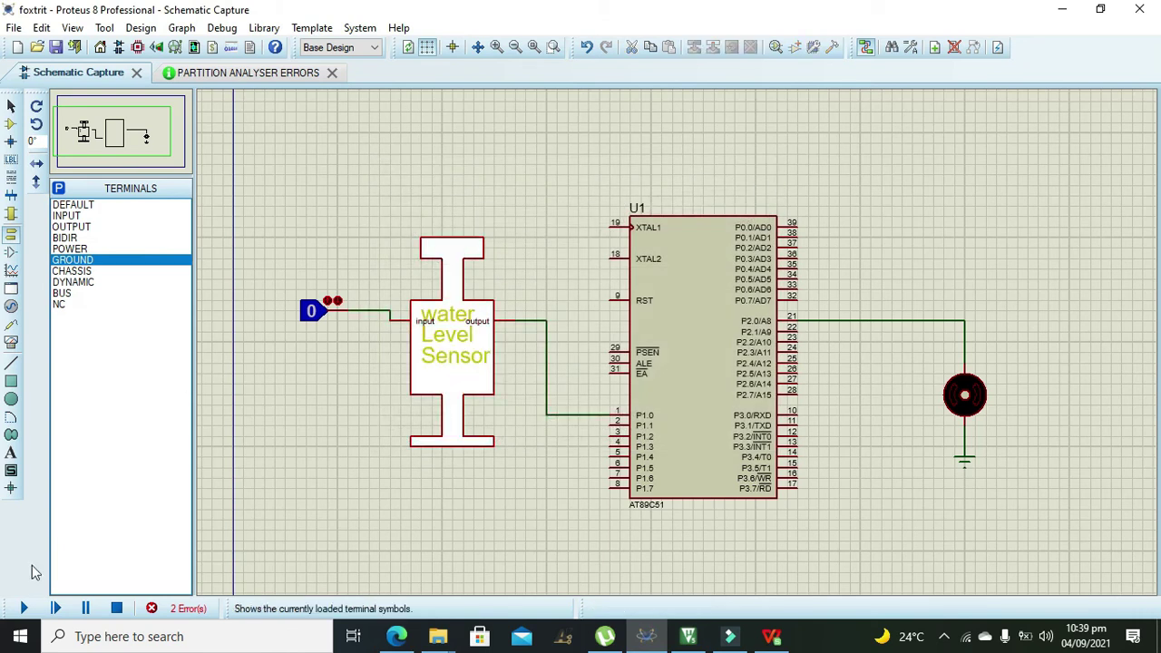
left_click(24, 606)
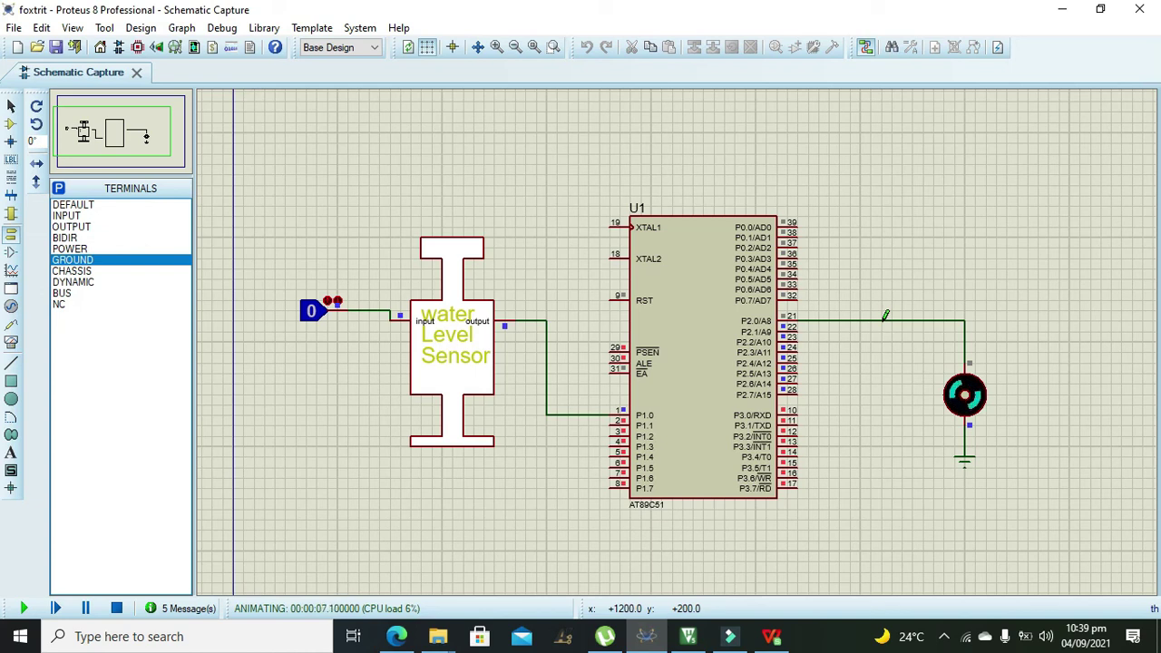
Toggle the logic input to 1 and back to 0, then stop the simulation
left_click(332, 306)
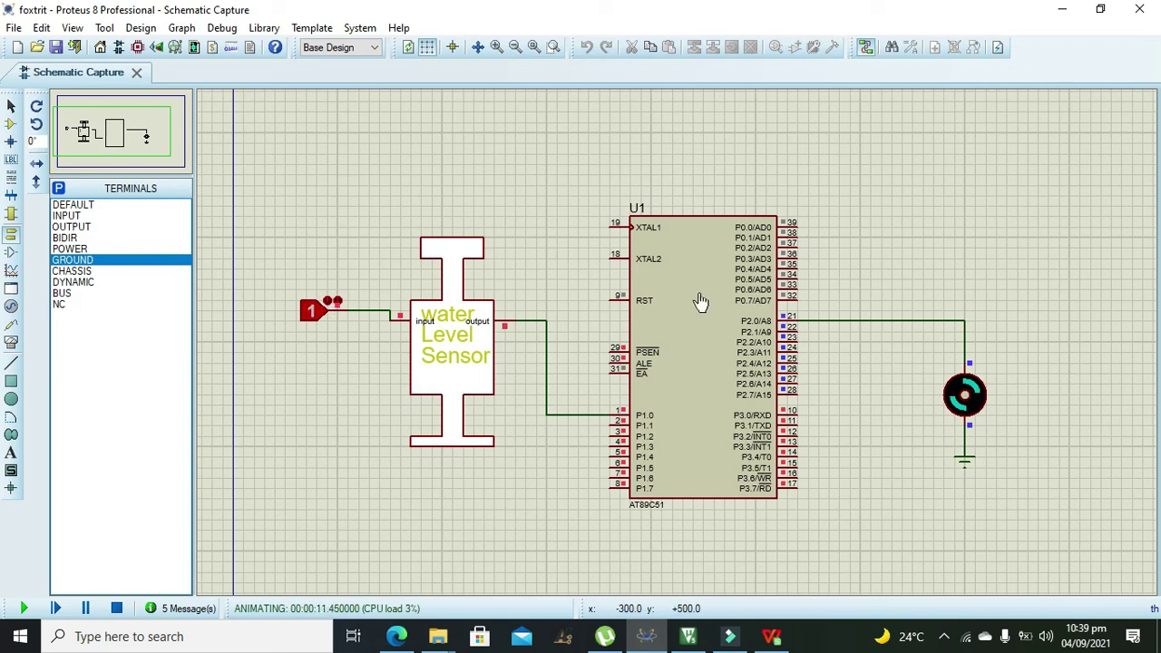
left_click(338, 302)
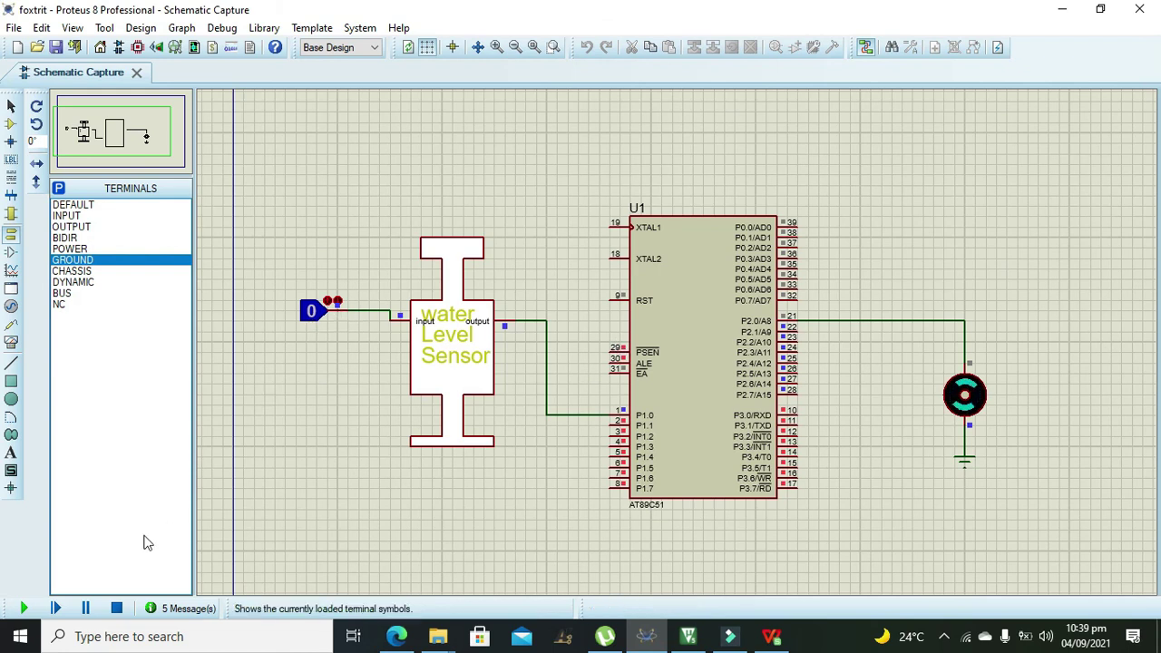
left_click(117, 612)
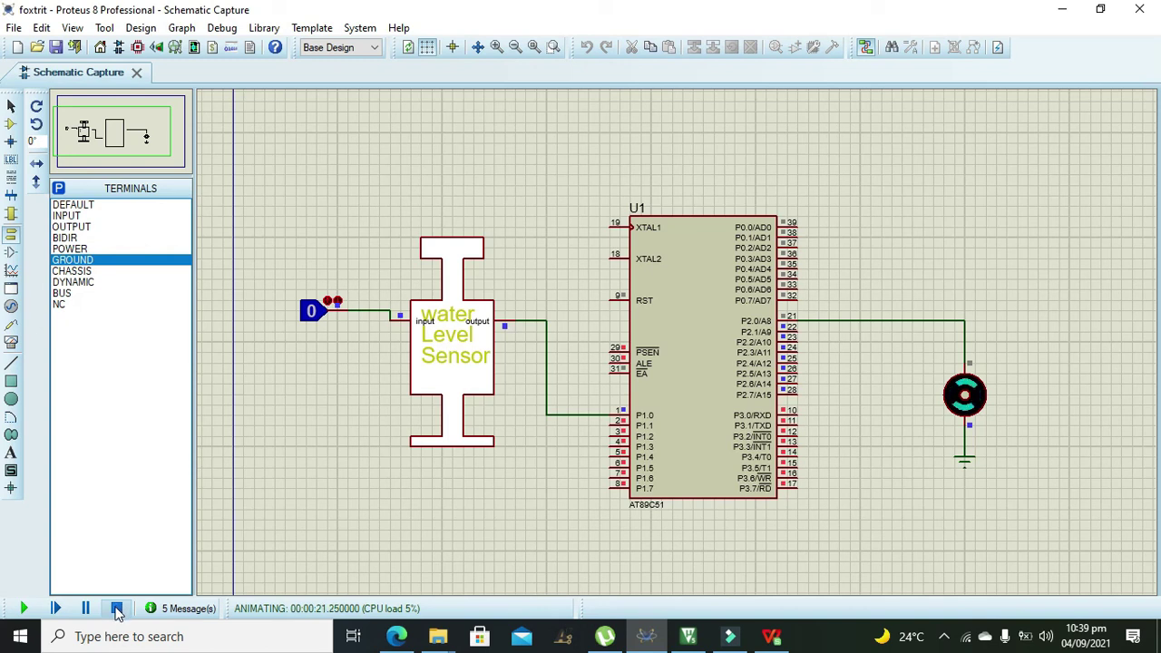